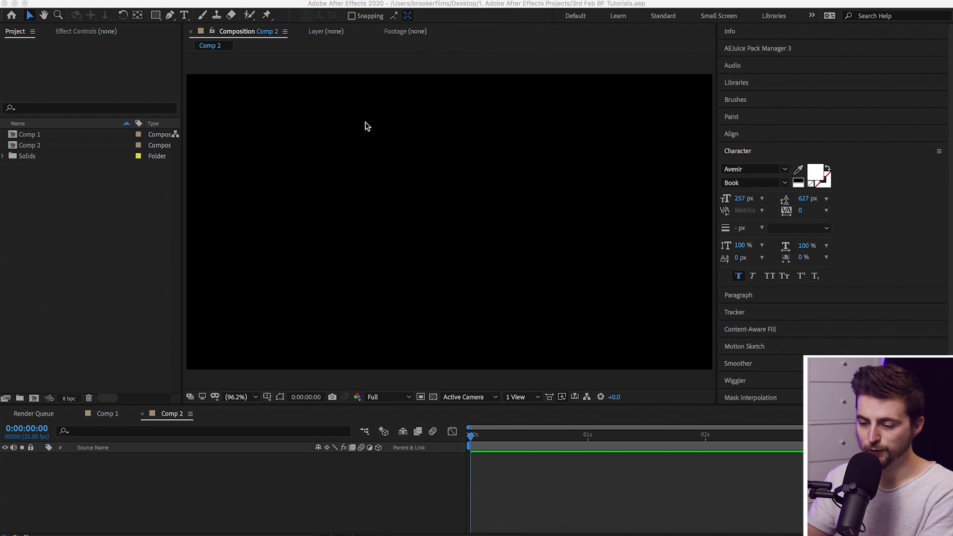
Add a text layer reading "BROOKER" in the upper part of the Comp 2 composition
left_click(406, 478)
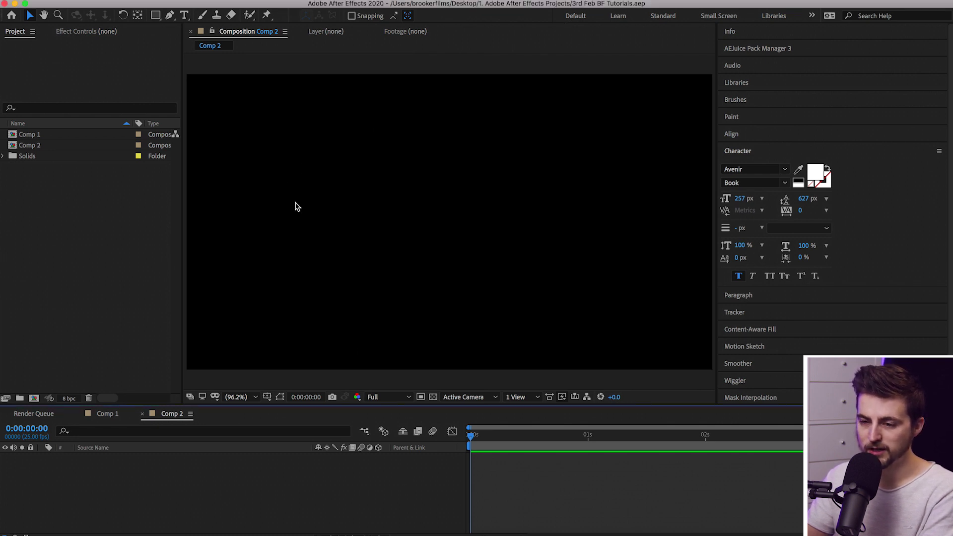
left_click(186, 16)
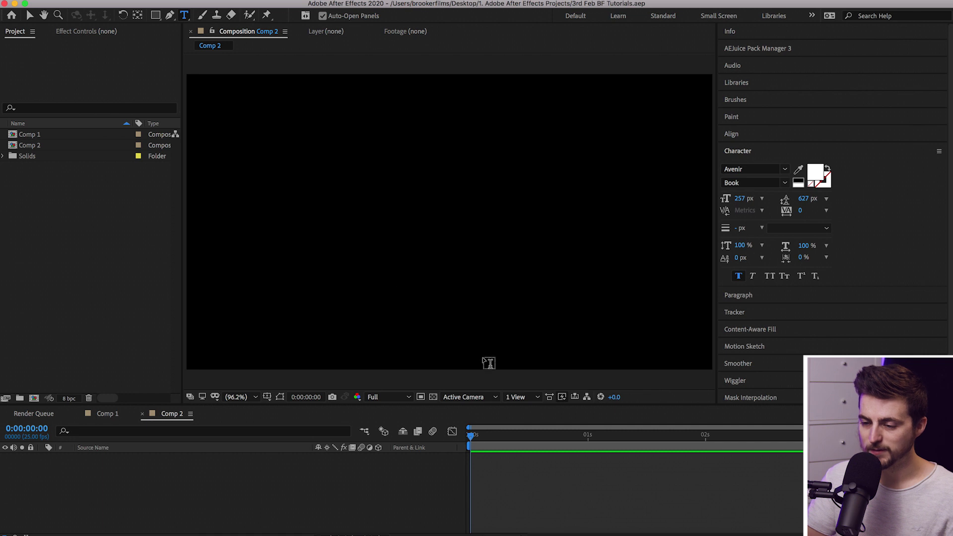
left_click(331, 191)
type("BRO")
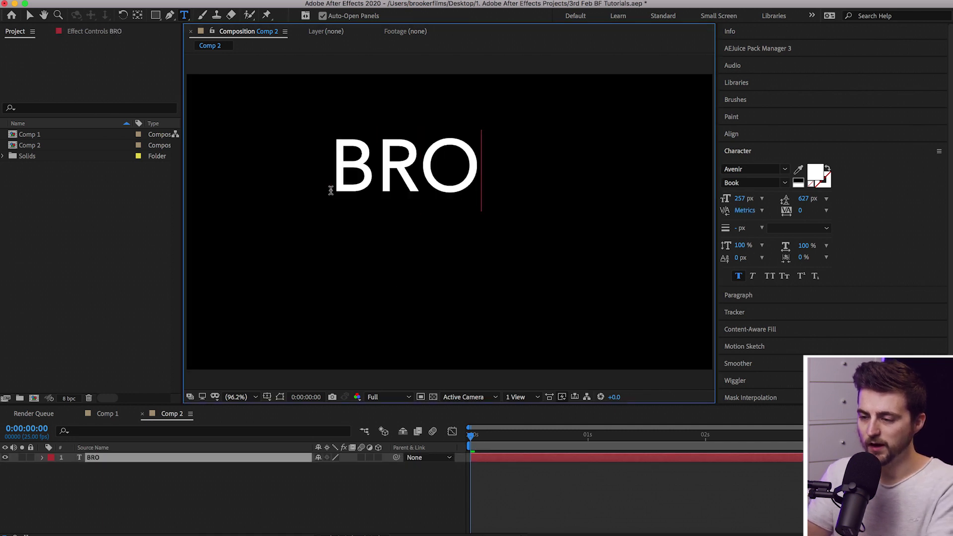
type("OKER")
Style the whole BROOKER text in Avenir Heavy at 248 px, with 584 px leading and -101 tracking
key("super+a")
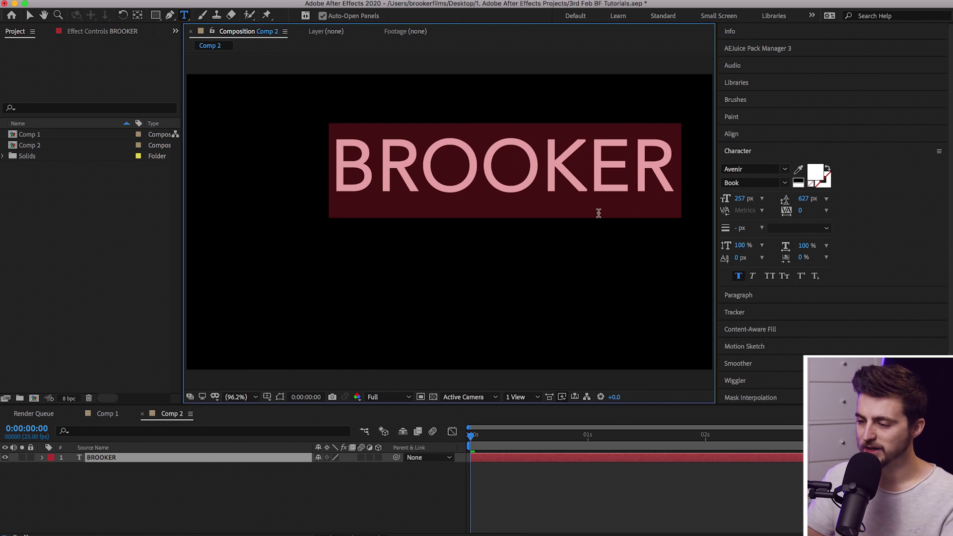
left_click(773, 150)
left_click(758, 152)
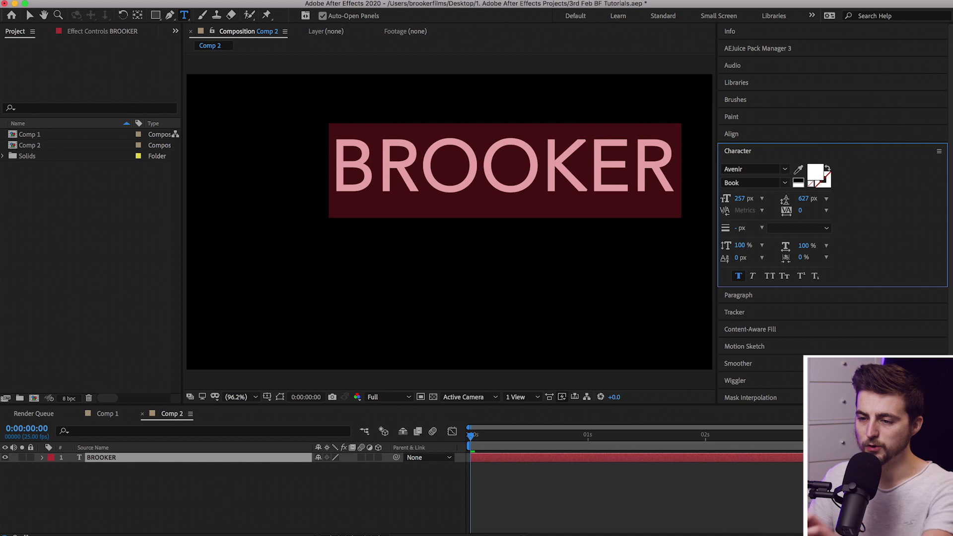
left_click(341, 4)
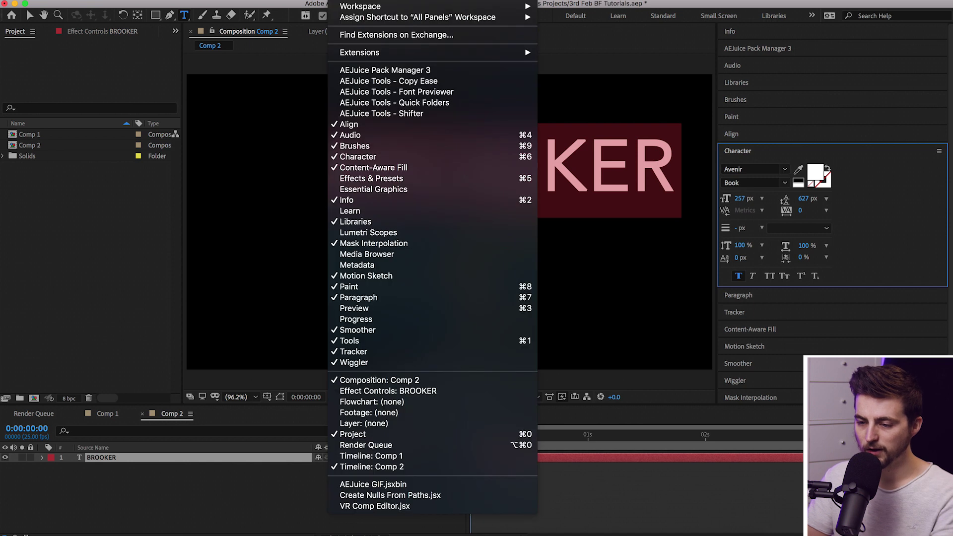
left_click(358, 157)
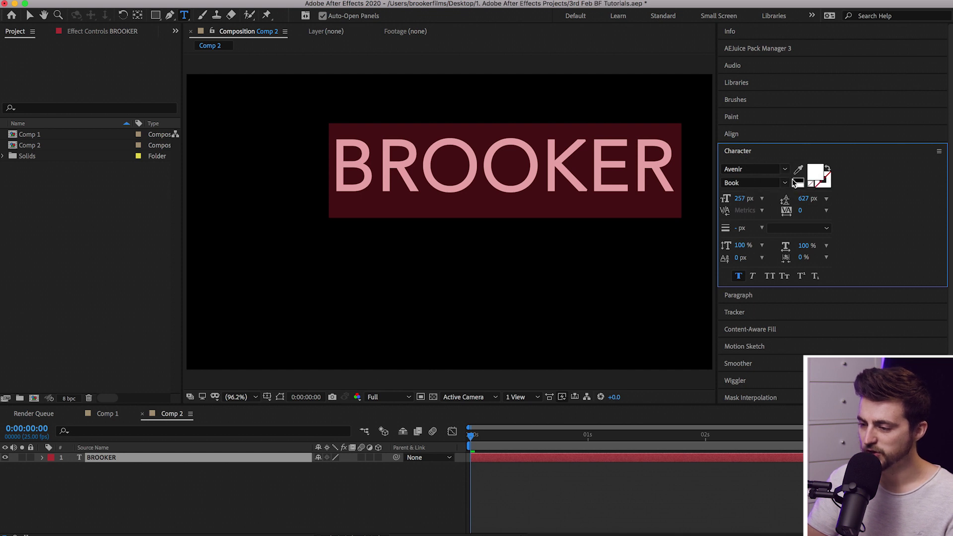
left_click(784, 183)
left_click(750, 320)
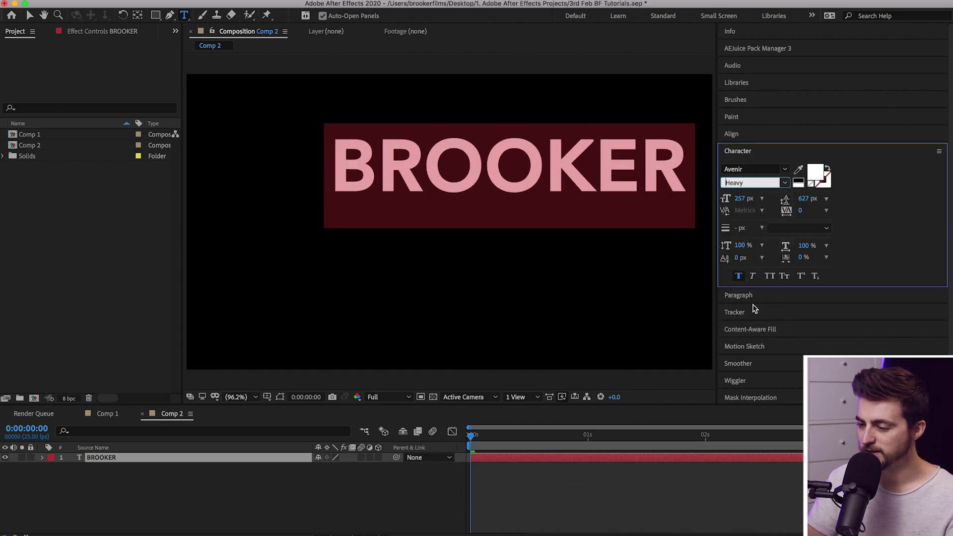
left_click_drag(742, 200, 737, 200)
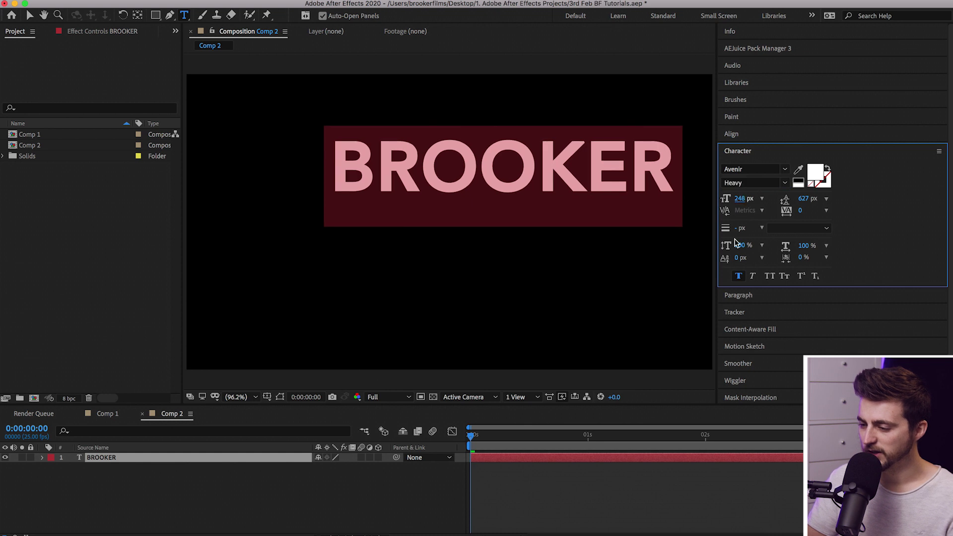
left_click_drag(804, 199, 746, 214)
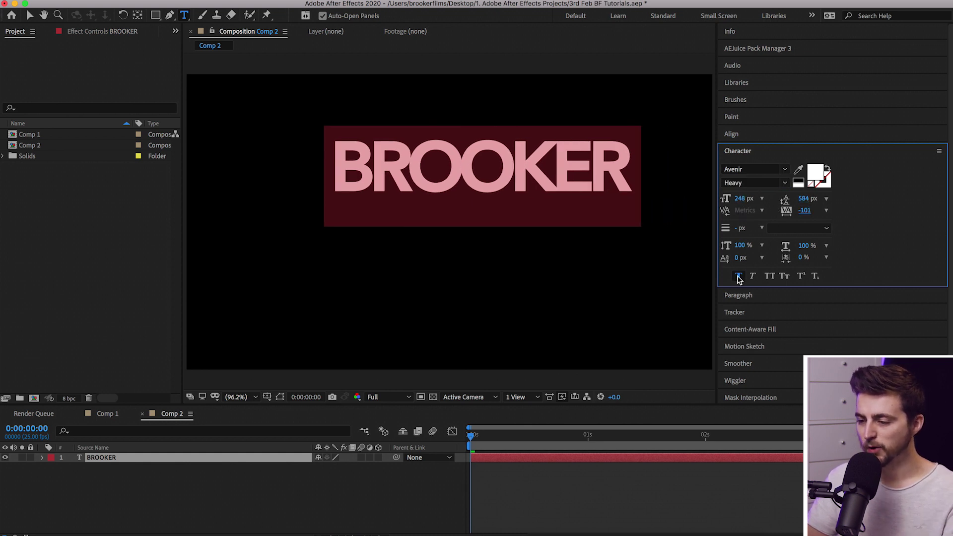
Try toggling Faux Bold and Faux Italic on the BROOKER text
left_click(739, 277)
left_click(738, 277)
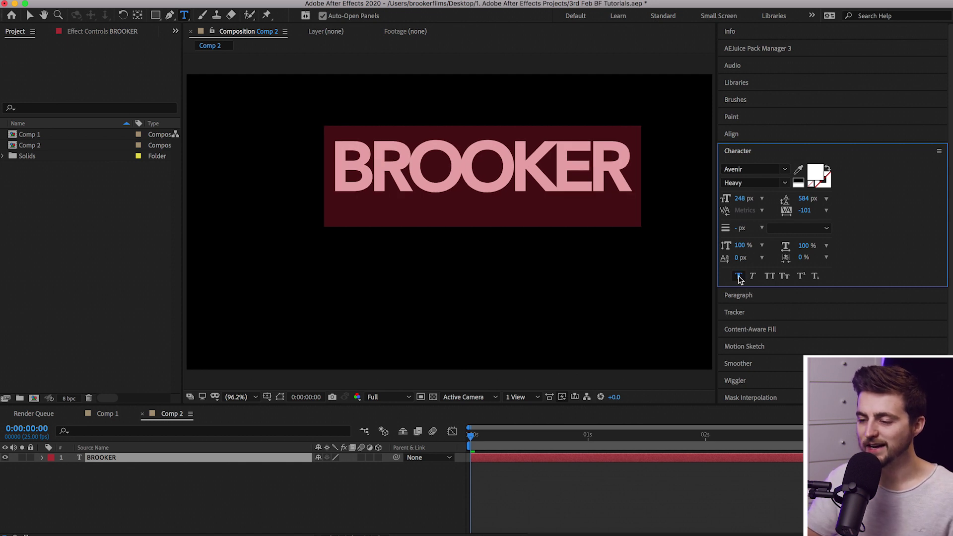
left_click(753, 277)
left_click(752, 277)
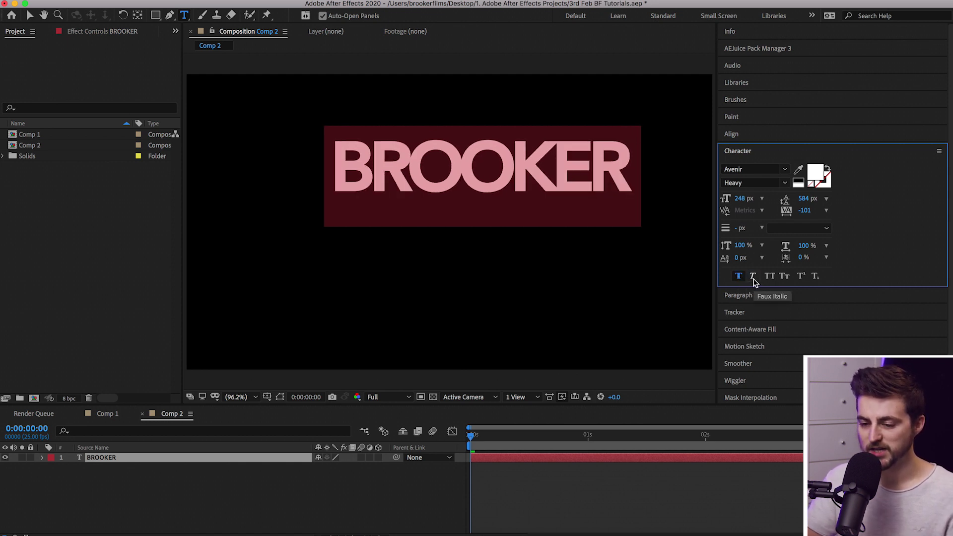
Centre the BROOKER text in the composition with the help of the Proportional Grid, and hide the grid again
left_click(267, 399)
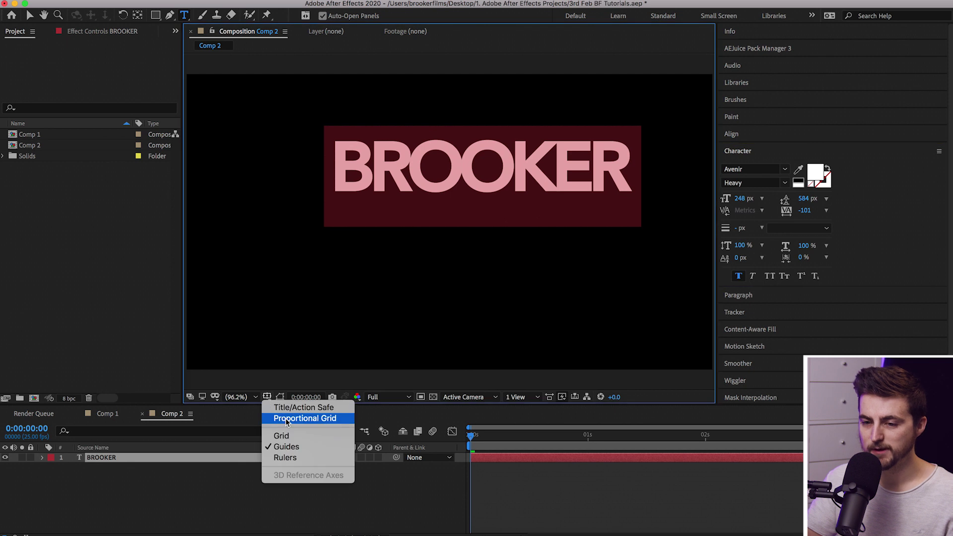
left_click(305, 418)
key("Escape")
key("v")
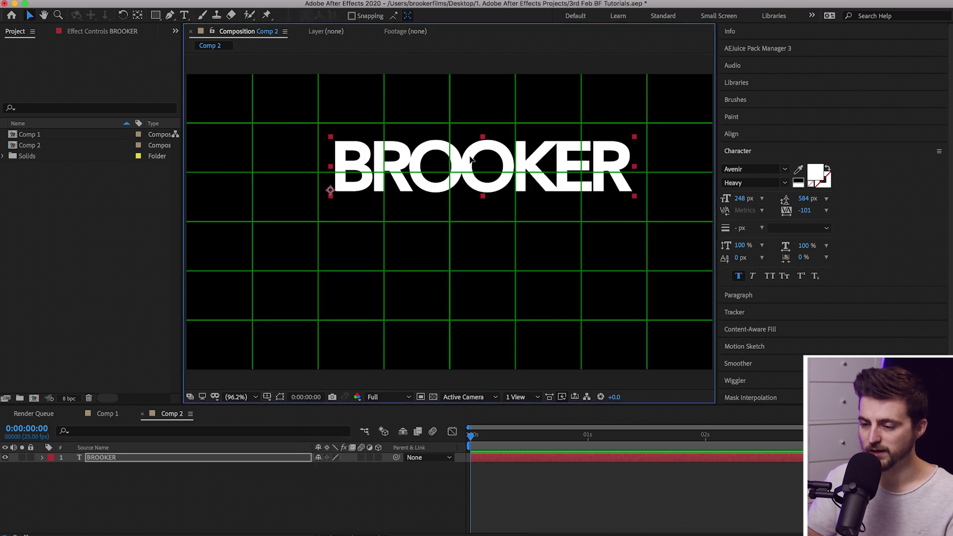
left_click_drag(474, 158, 438, 214)
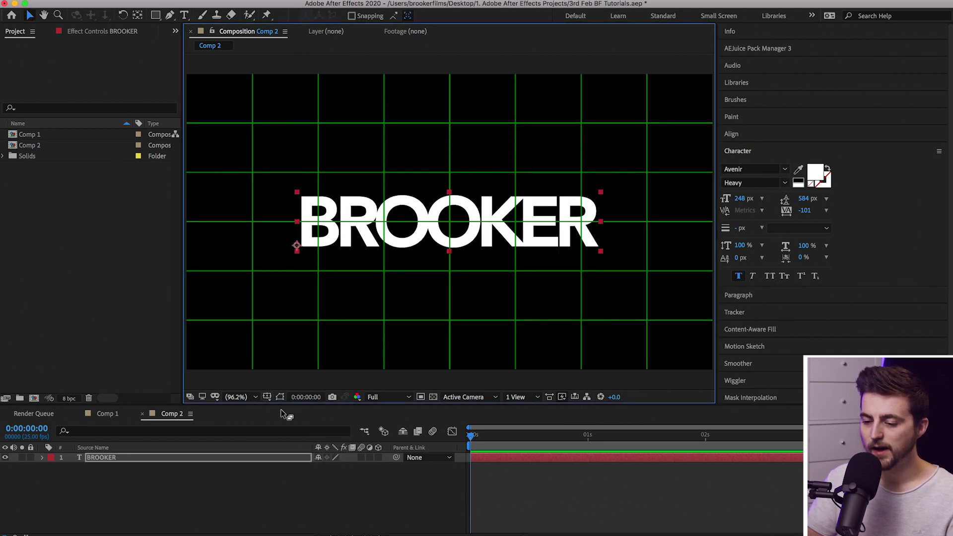
left_click(267, 399)
left_click(286, 417)
left_click(229, 487)
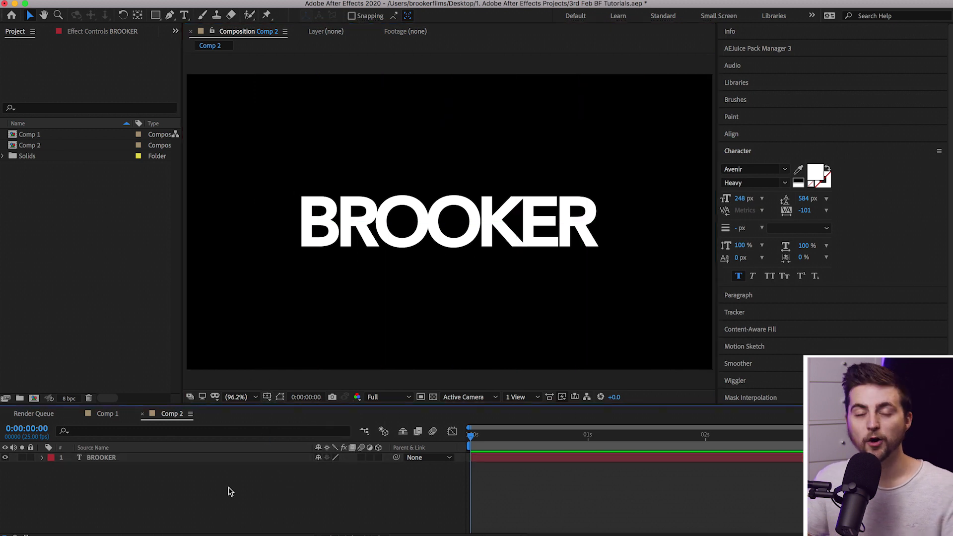
Duplicate the BROOKER text layer and move the copy directly above the original, to a Y position of 418.5
left_click(118, 462)
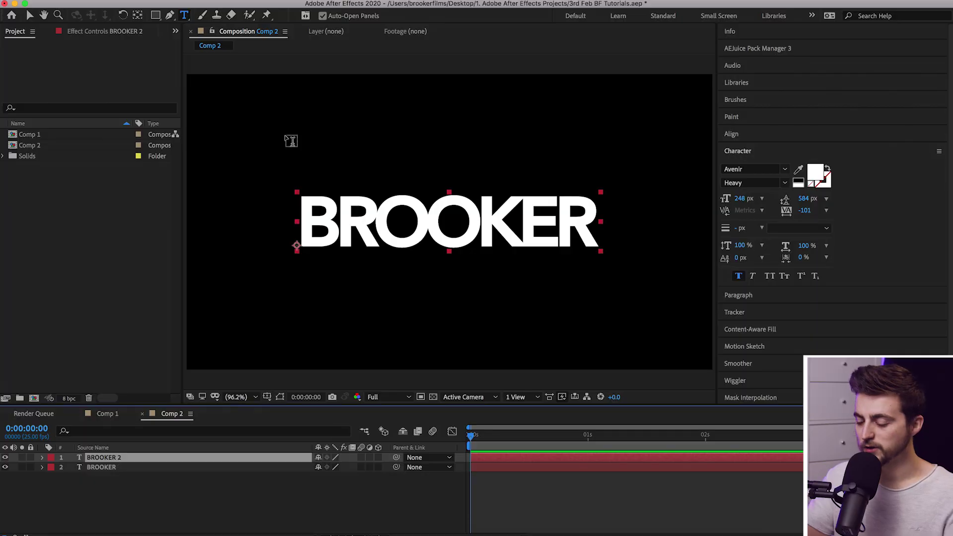
key("p")
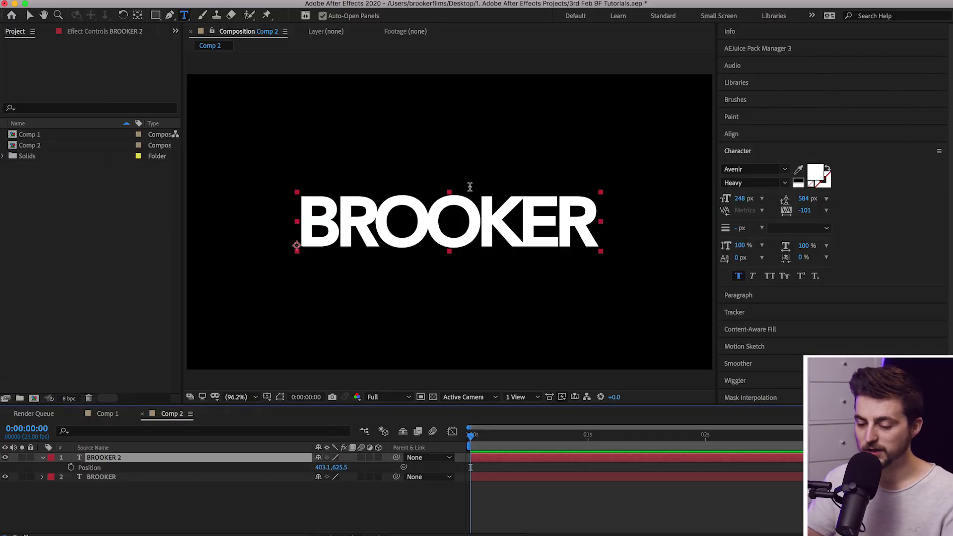
left_click_drag(340, 467, 335, 355)
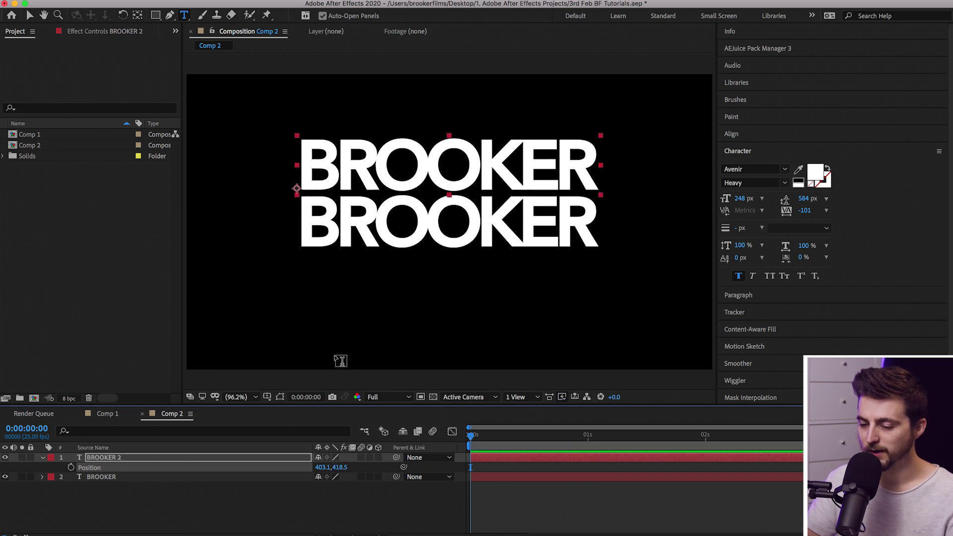
Turn the upper BROOKER copy into outlined text with no fill and a 3 px white stroke
left_click(536, 455)
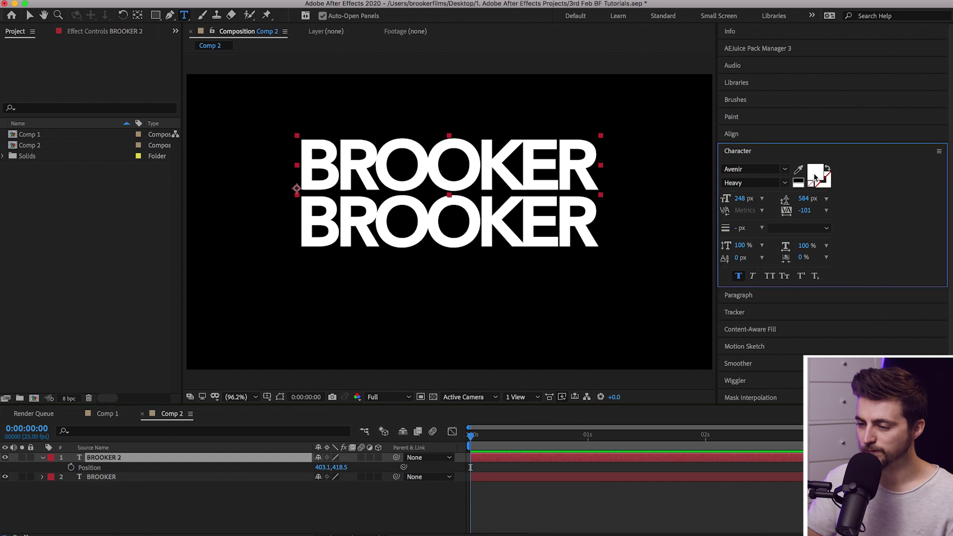
left_click(814, 176)
left_click(624, 120)
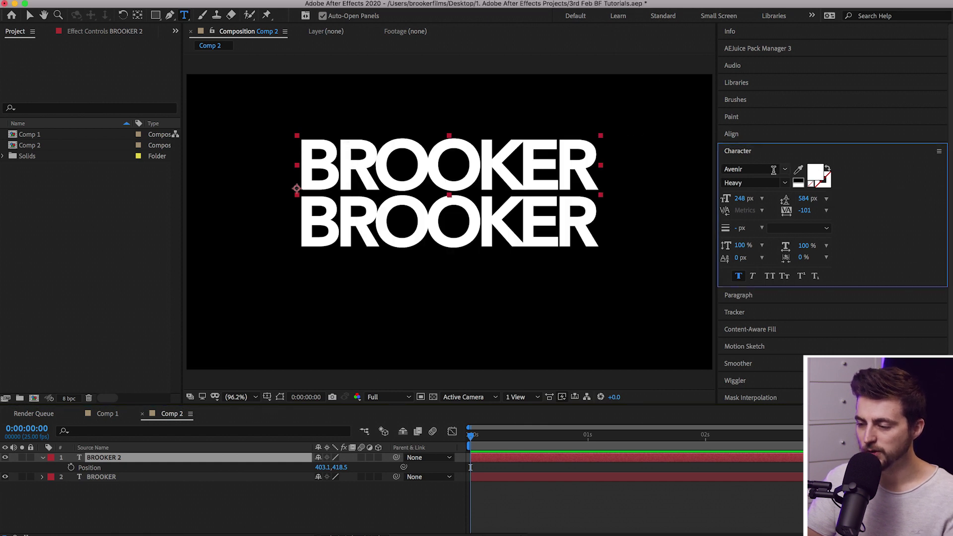
left_click(810, 186)
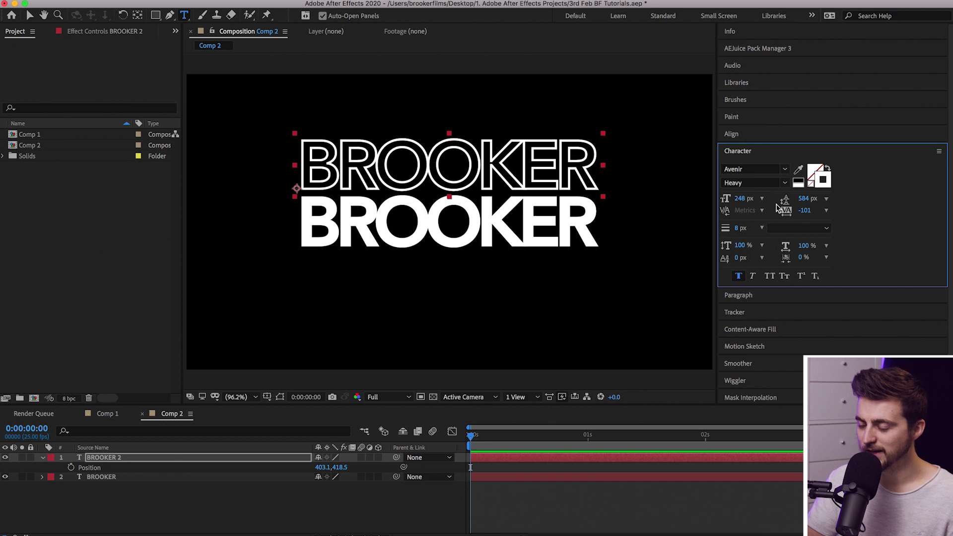
left_click_drag(739, 233, 718, 235)
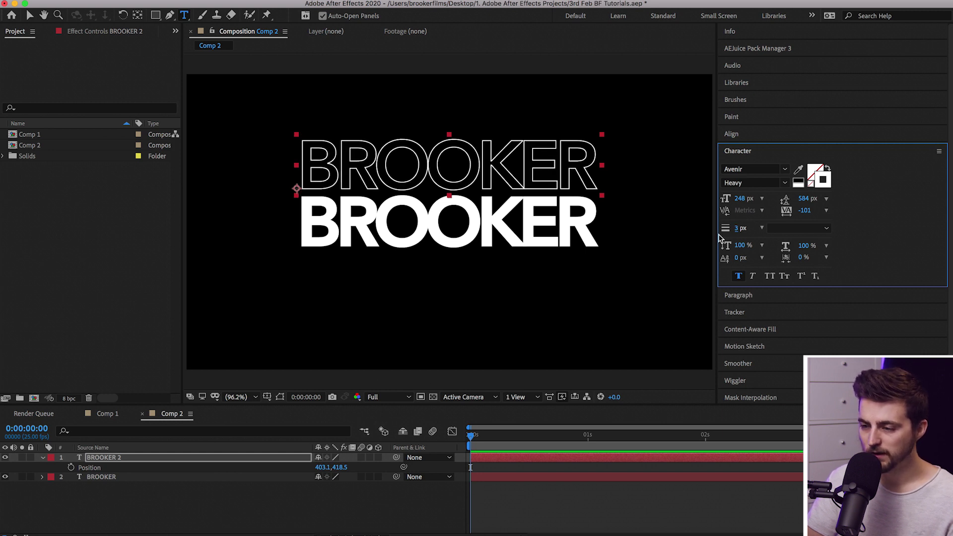
left_click_drag(560, 435, 438, 464)
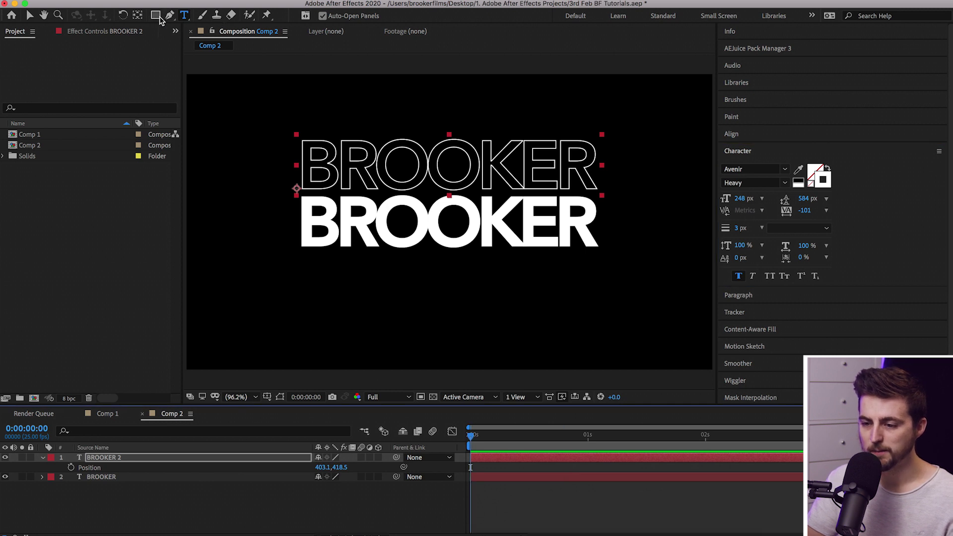
Draw a rectangular mask over the lower half of the outlined BROOKER copy so only that half shows
left_click_drag(160, 17, 171, 12)
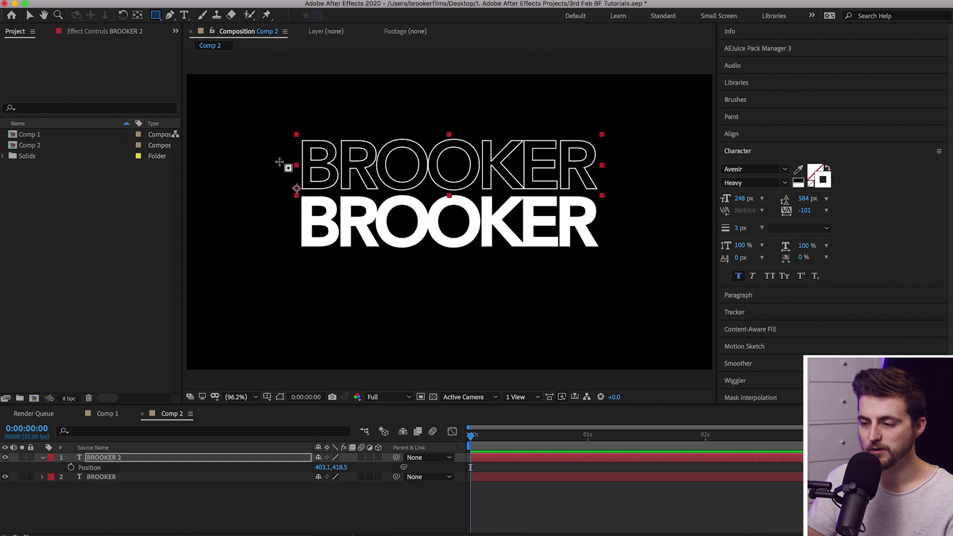
mouse_move(279, 162)
left_mouse_down()
mouse_move(490, 165)
mouse_move(617, 195)
left_mouse_up()
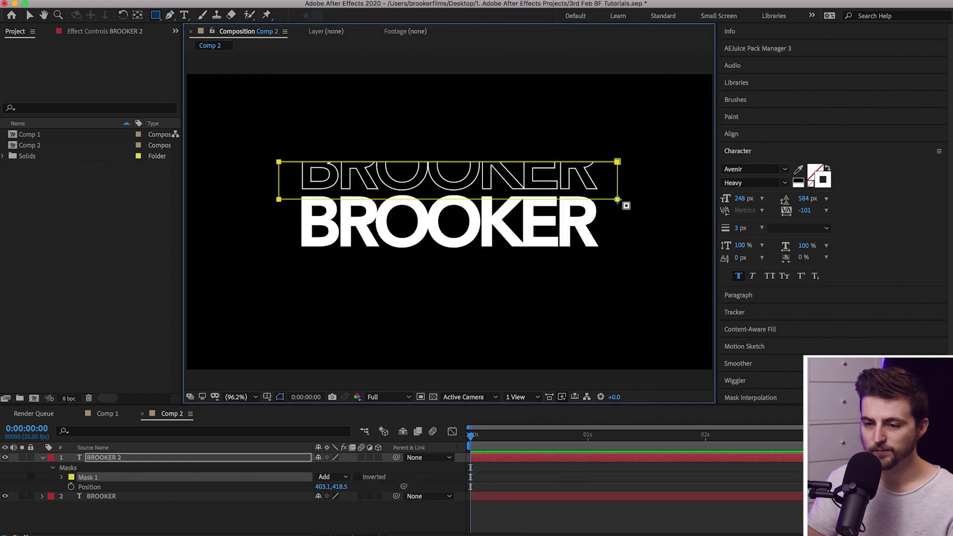
key("v")
left_click(543, 506)
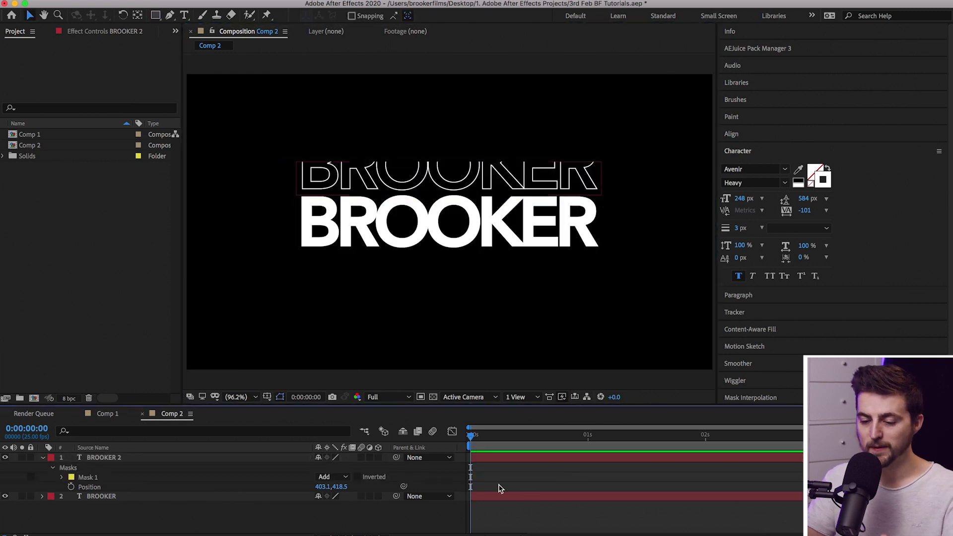
Duplicate the masked outline layer and move BROOKER 2 just below the solid text, to a Y position of 734.5
left_click(163, 457)
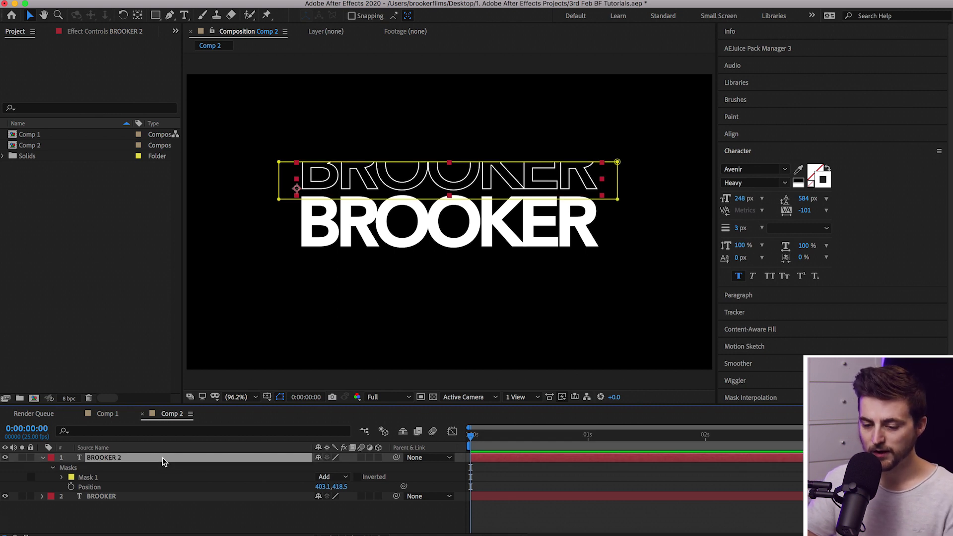
key("super+d")
left_click(112, 470)
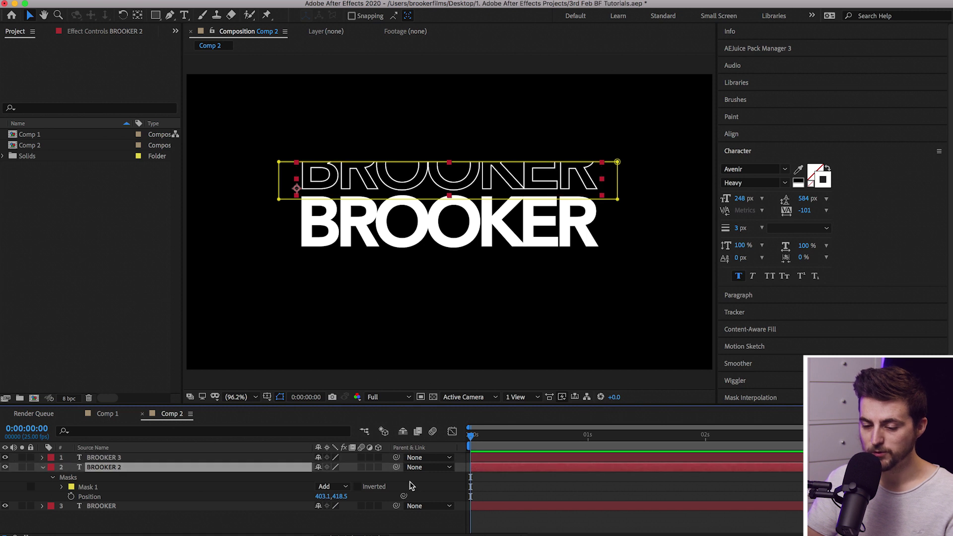
left_click_drag(341, 496, 511, 506)
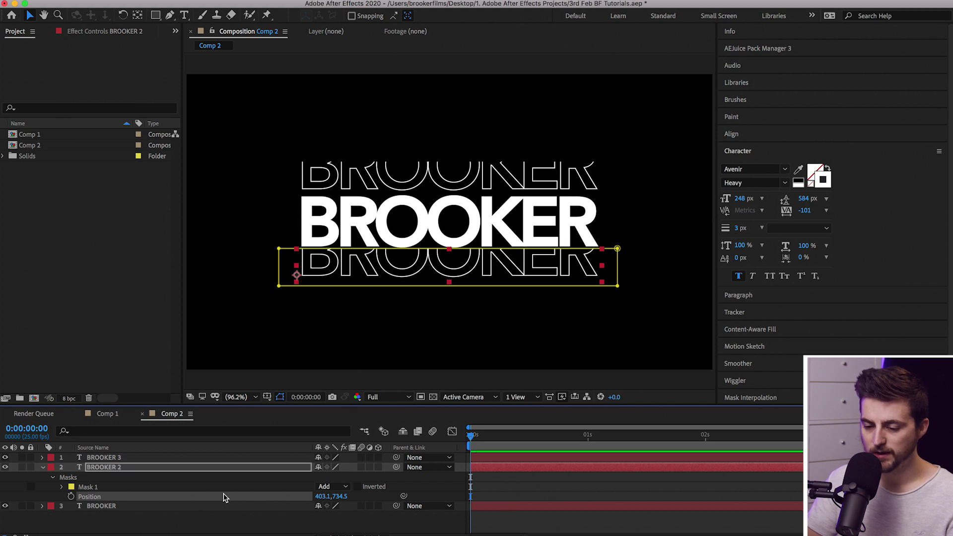
Invert the mask on the BROOKER 3 outline and move the layer down against the solid text, to Y position 527.5
left_click(204, 456)
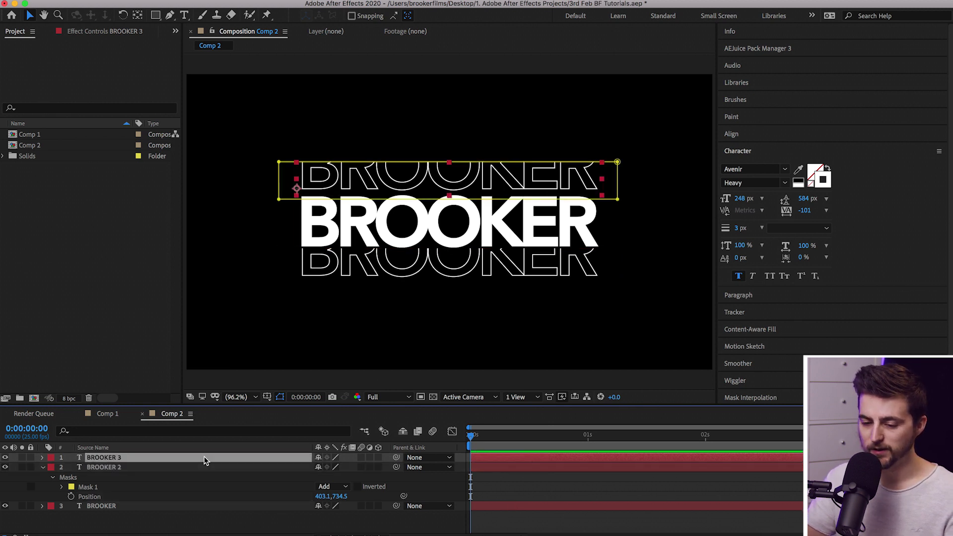
key("m")
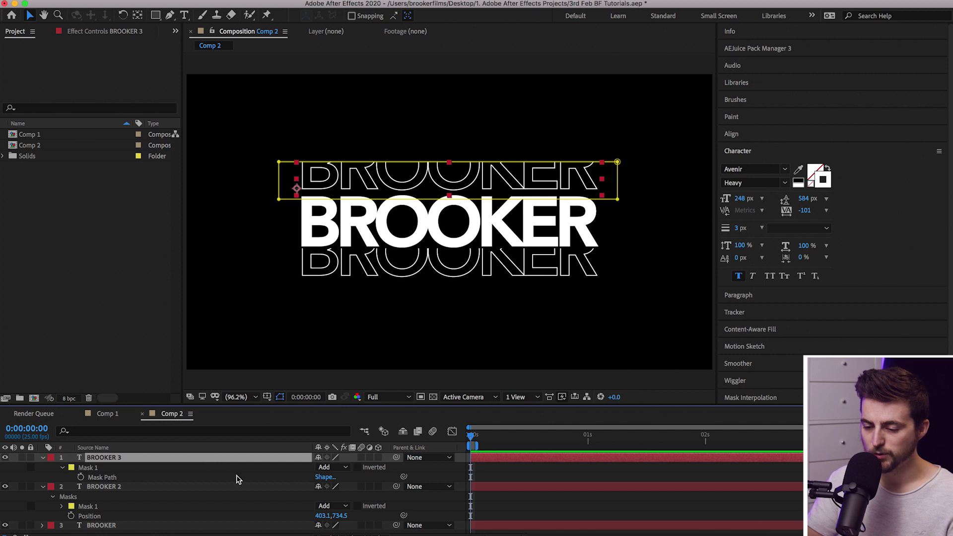
left_click(358, 467)
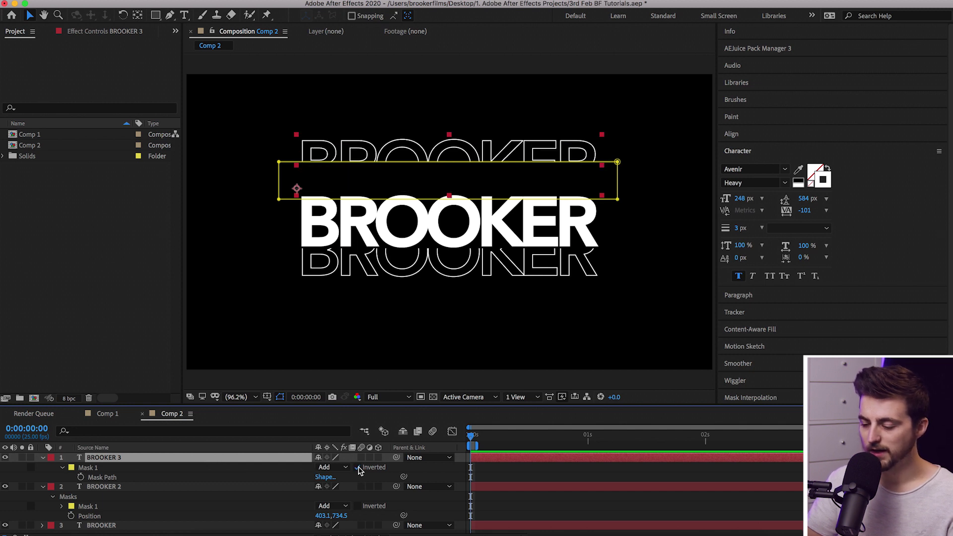
key("p")
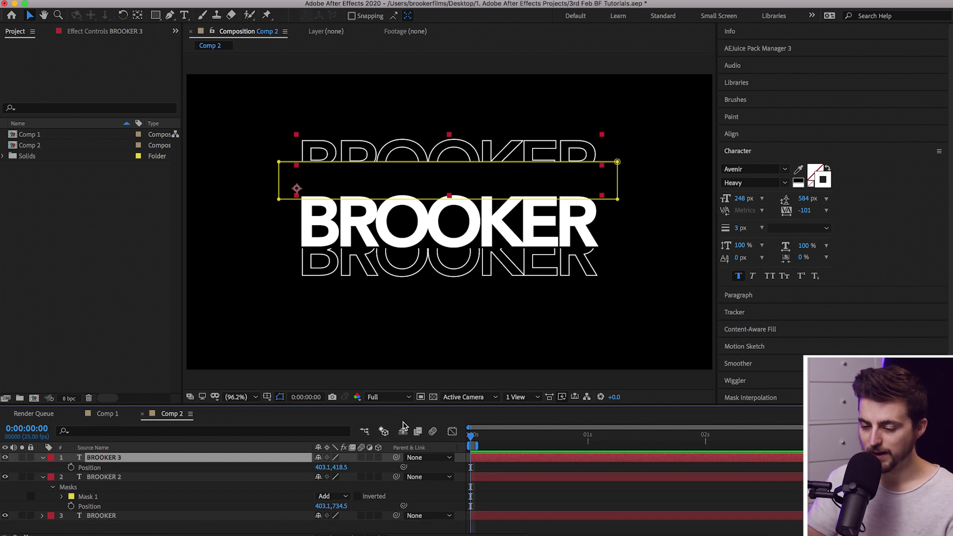
left_click_drag(339, 467, 401, 467)
left_click(590, 502)
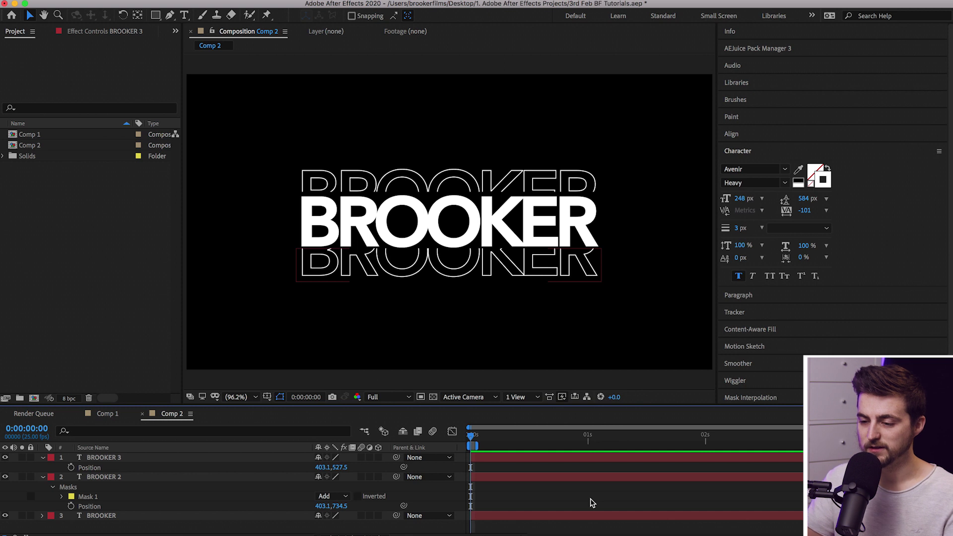
key("space")
key("Return")
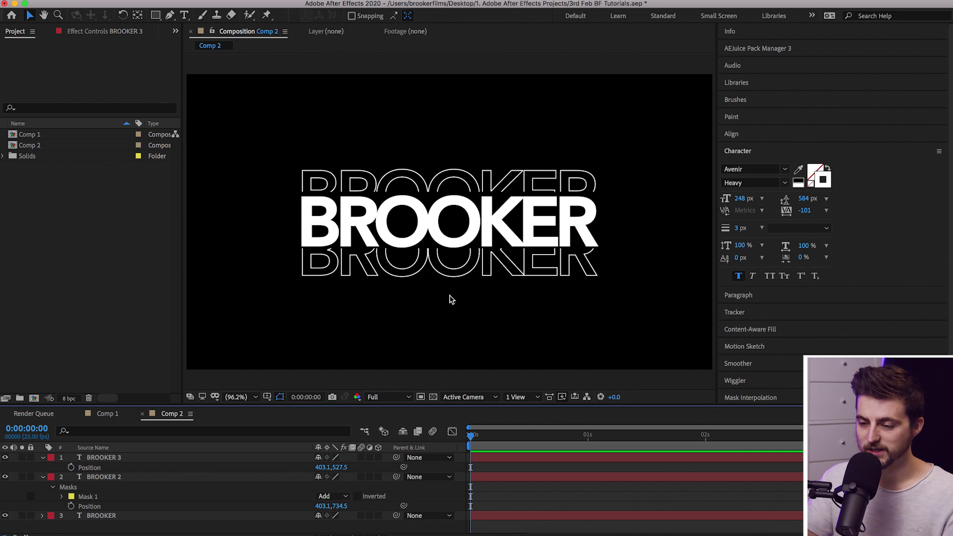
Rename the BROOKER 3 outline layer above the solid text as Top
left_click(120, 457)
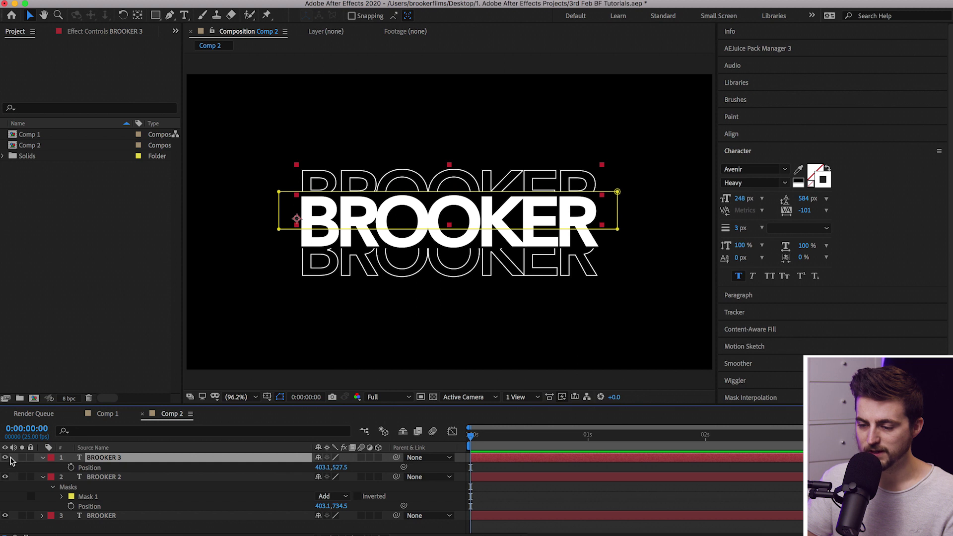
left_click(6, 457)
left_click(6, 457)
right_click(104, 458)
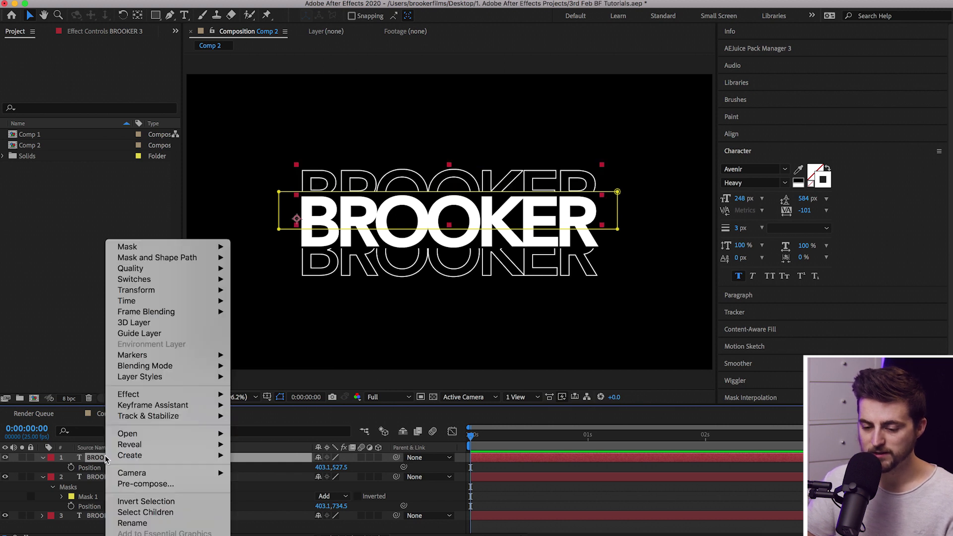
left_click(132, 523)
type("Top")
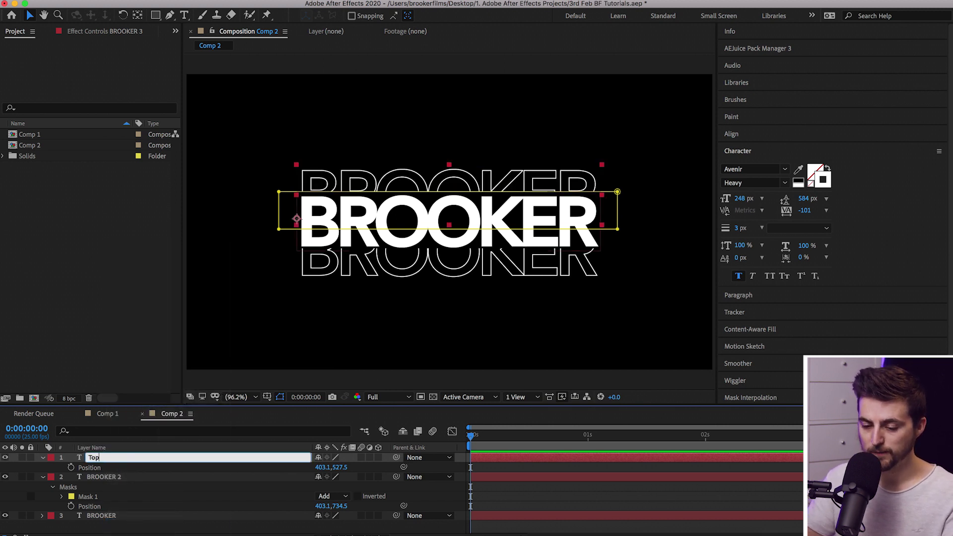
key("Return")
Rename the BROOKER 2 outline layer below the solid text as Bottom
left_click(104, 481)
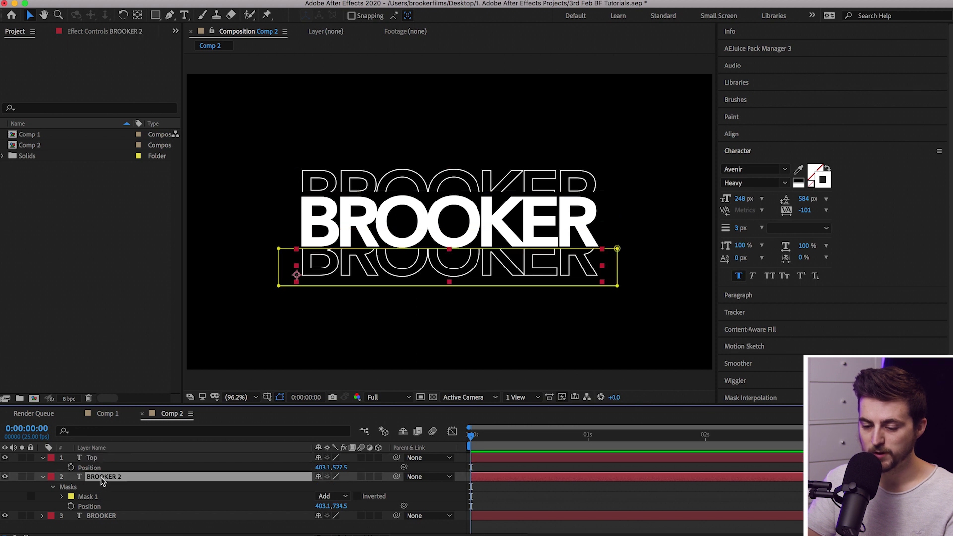
right_click(104, 480)
left_click(125, 523)
type("Bo")
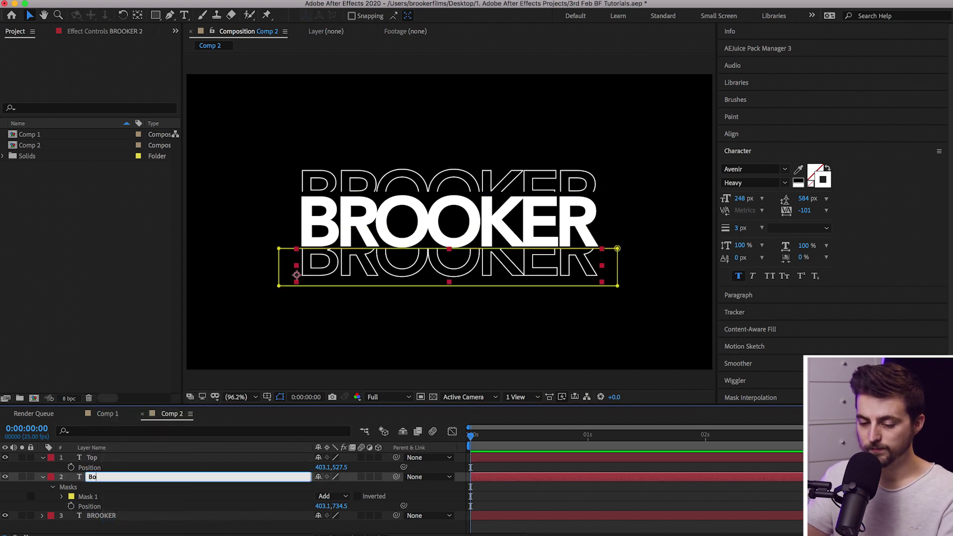
type("ttom")
key("Return")
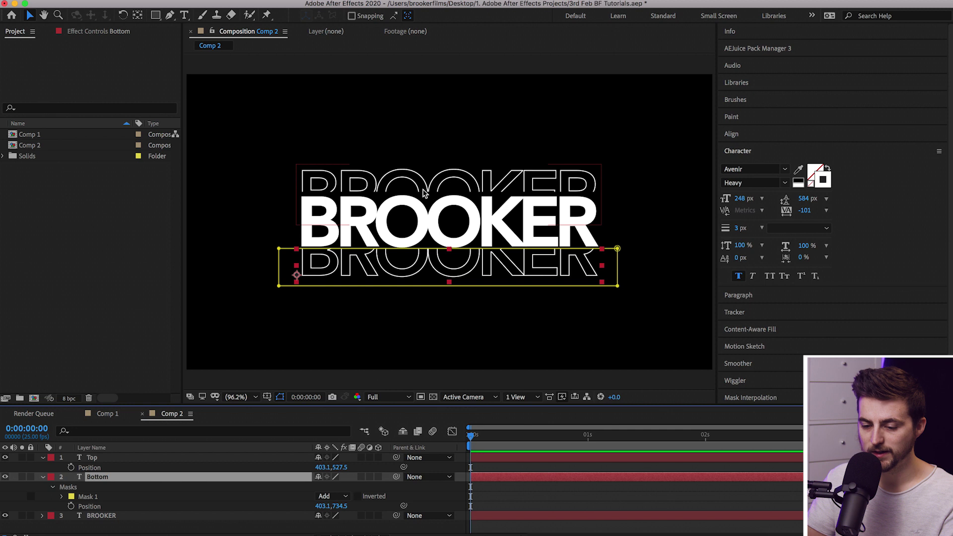
Duplicate the Top outline layer three times
left_click(102, 458)
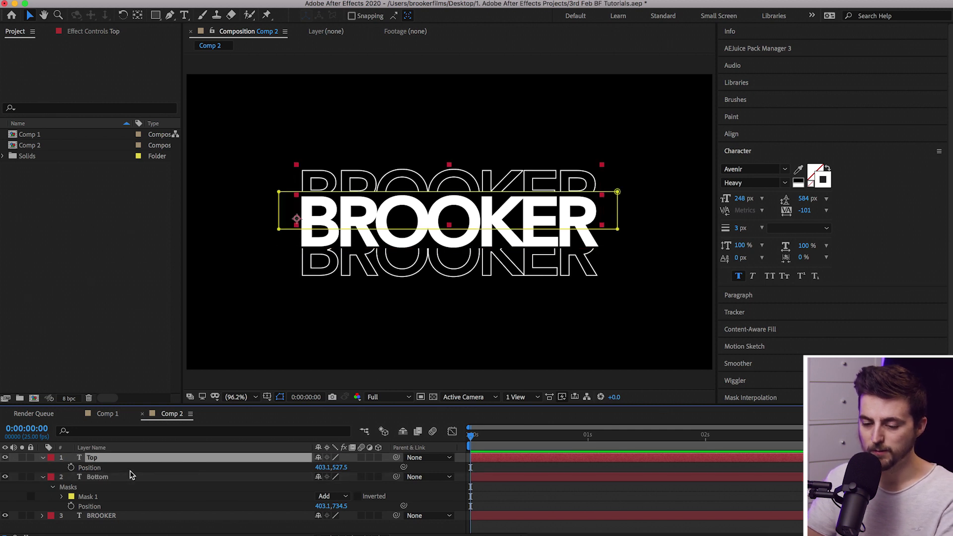
key("super+d")
key("super+d")
key("super+d")
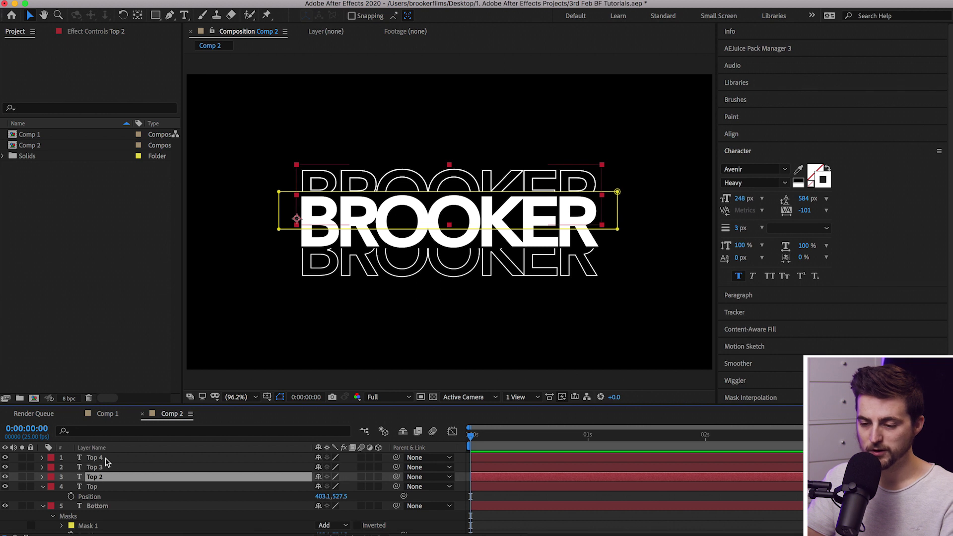
Stack the Top copies upward, with Top 2 at Y position 431.5, Top 3 at 338.5 and Top 4 one row higher
left_click(102, 457, "shift")
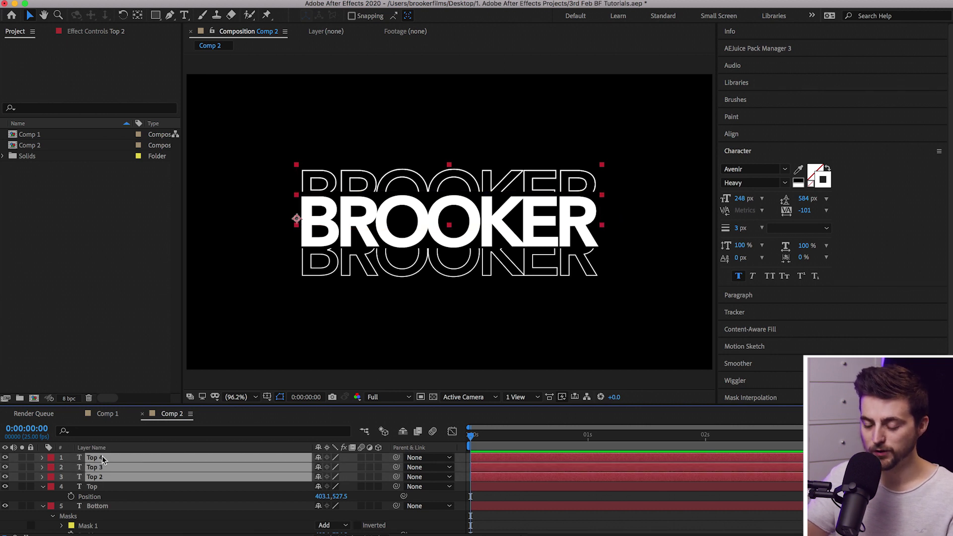
key("p")
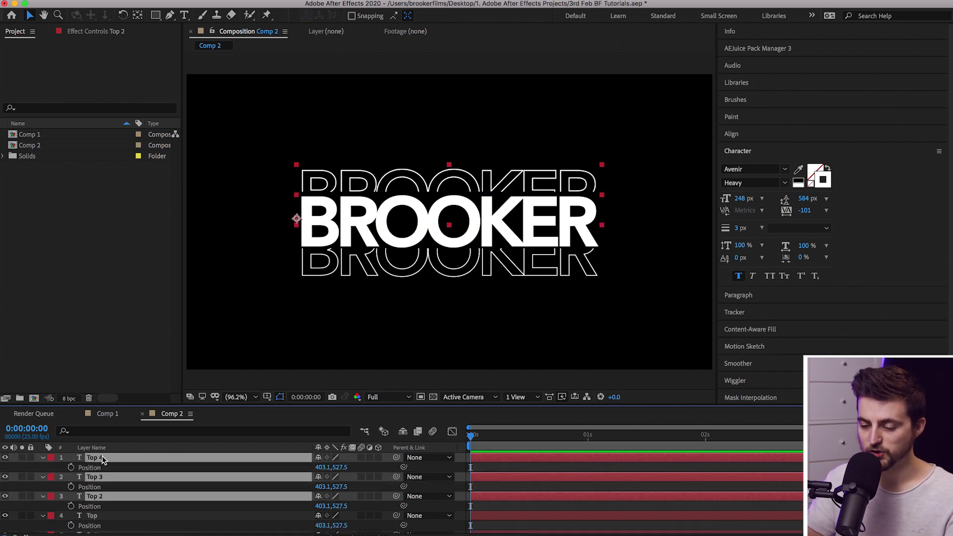
left_click(506, 485)
left_click_drag(340, 506, 281, 514)
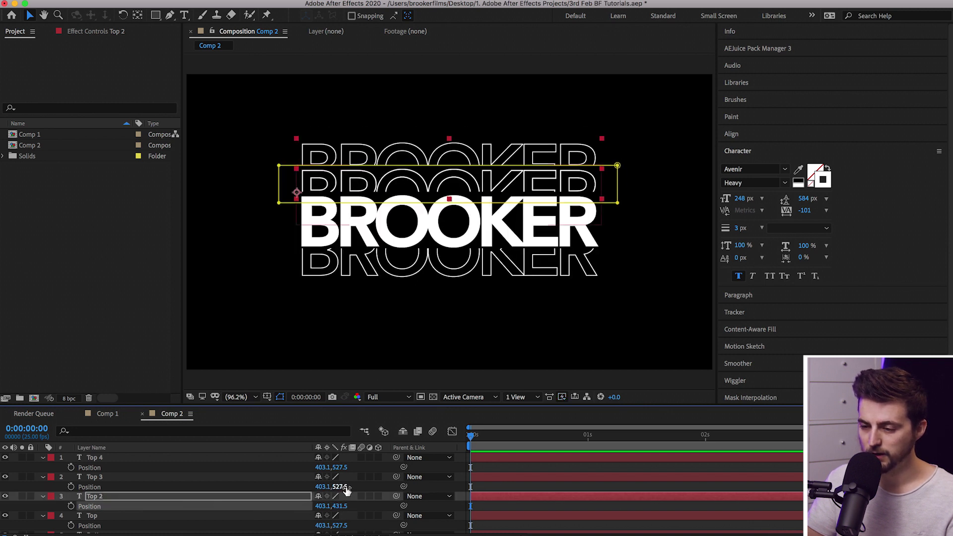
left_click_drag(346, 489, 228, 501)
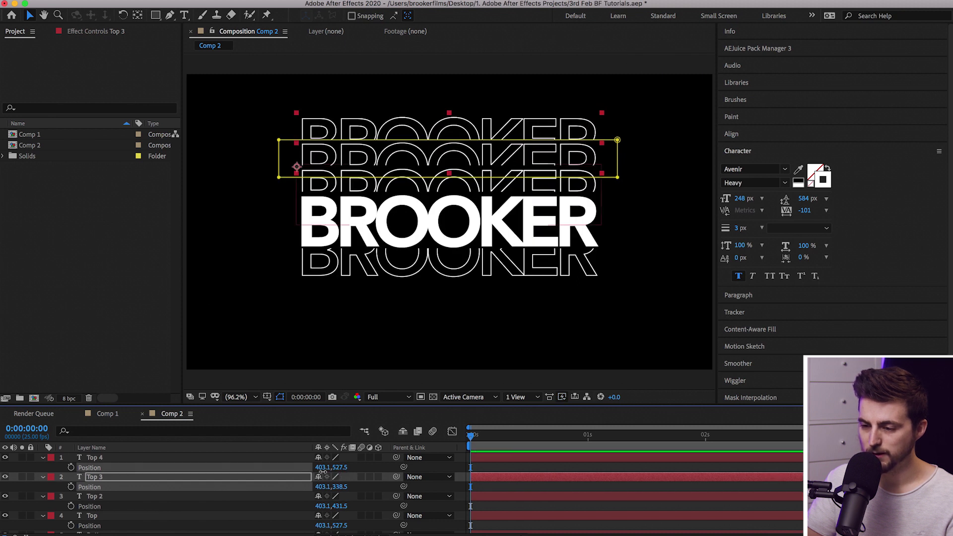
left_click_drag(337, 468, 159, 489)
Duplicate the Bottom outline layer three times
scroll(74, 491, "down", 3)
left_click(109, 490)
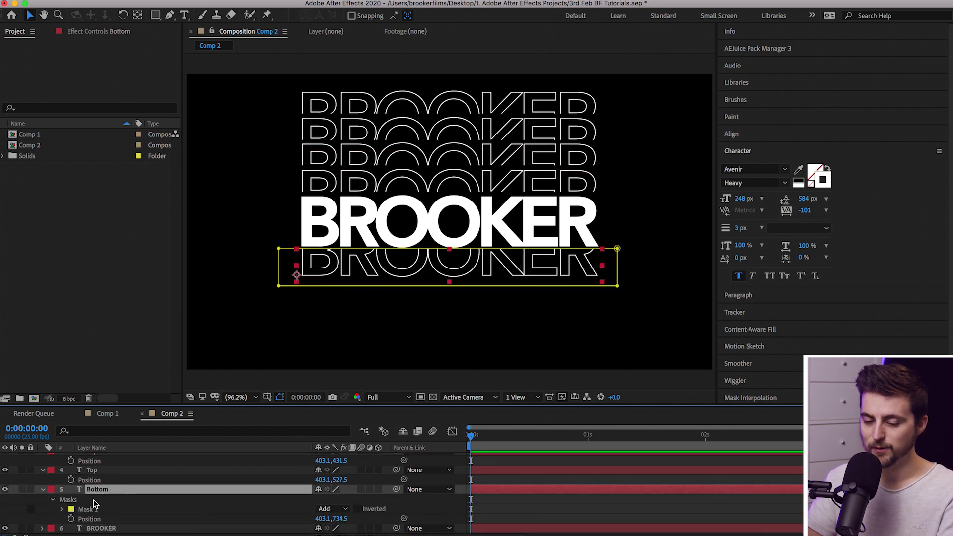
key("super+d")
key("super+d")
key("super+d")
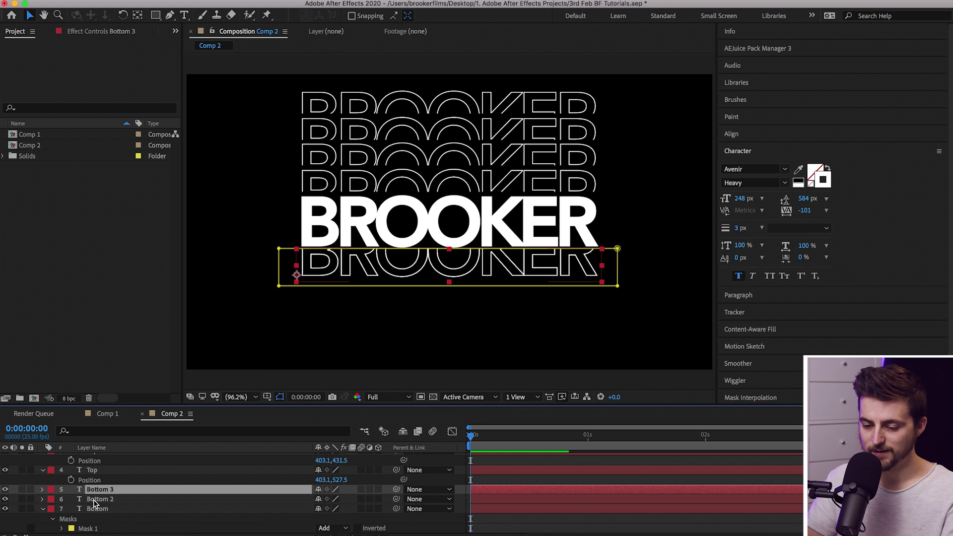
Stack the Bottom copies downward, with Bottom 4 at Y position 844.5, Bottom 3 at 955.5 and Bottom 2 at 1063.5
left_click(111, 509, "shift")
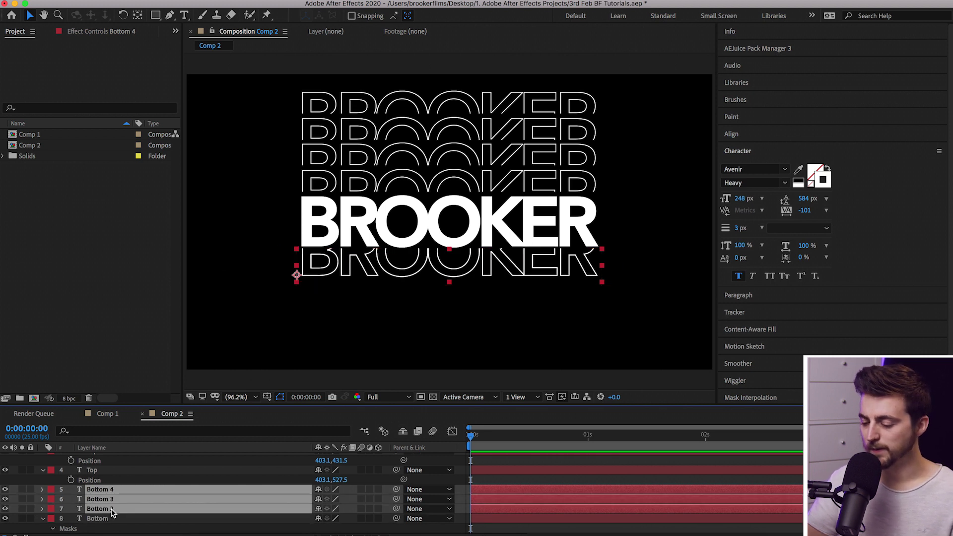
key("p")
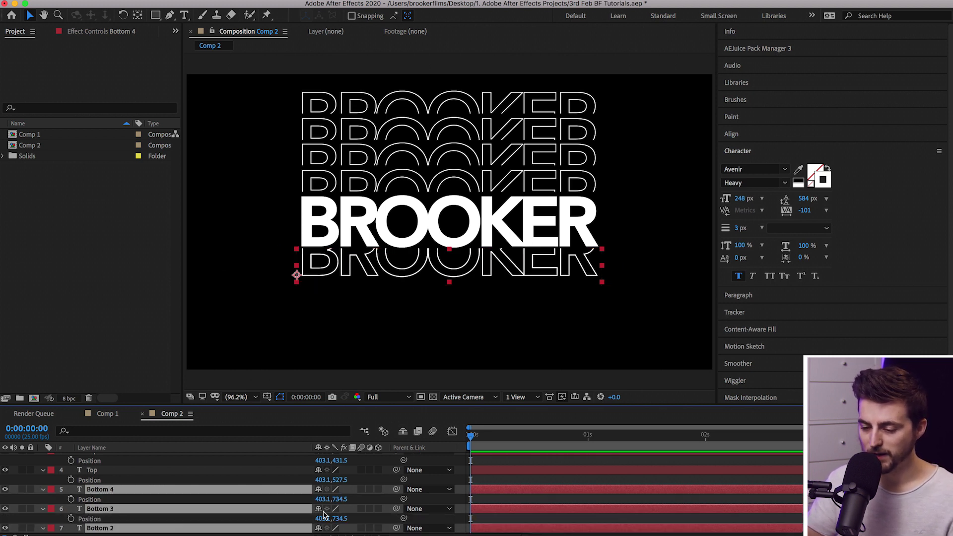
scroll(442, 506, "down", 1)
left_click(503, 489)
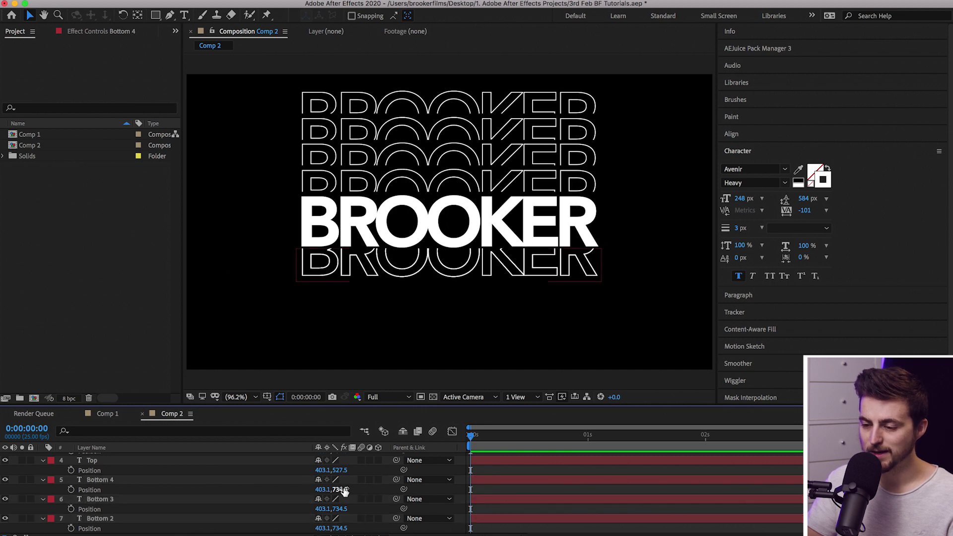
left_click_drag(344, 490, 402, 491)
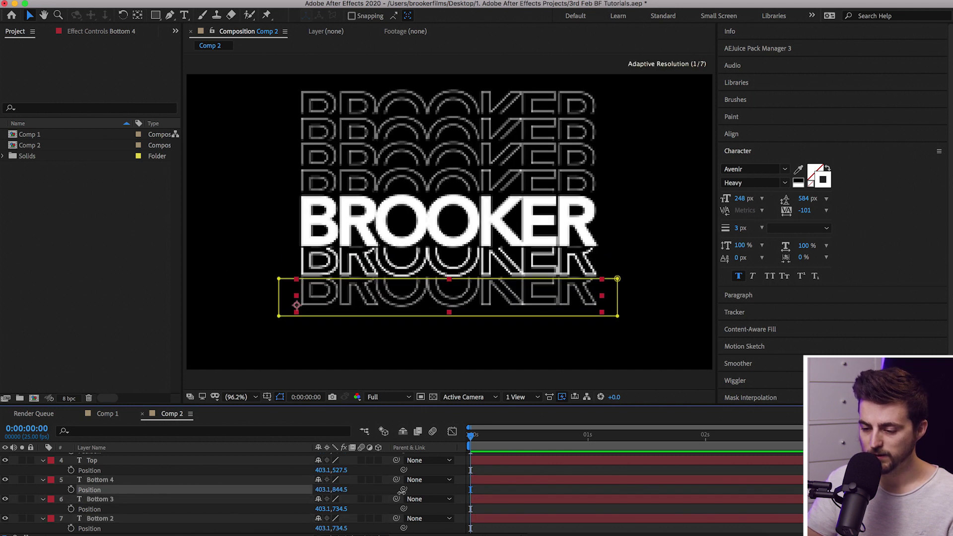
left_click_drag(331, 509, 465, 512)
left_click_drag(338, 529, 496, 528)
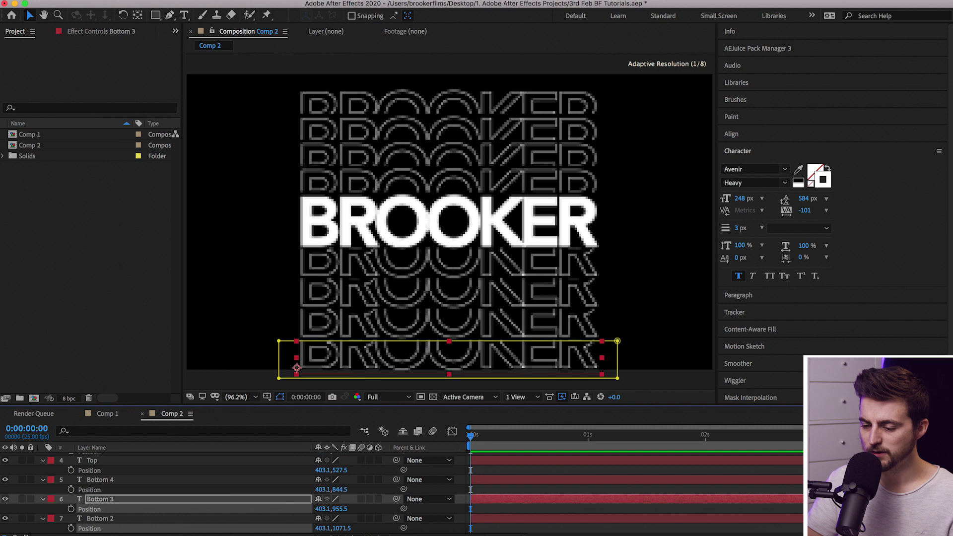
left_click(622, 512)
left_click_drag(342, 529, 338, 529)
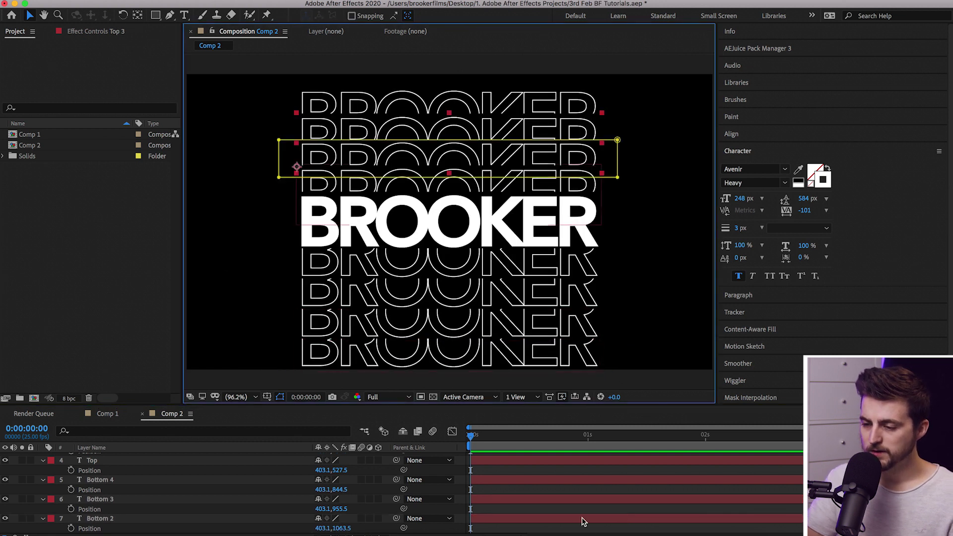
left_click(499, 166)
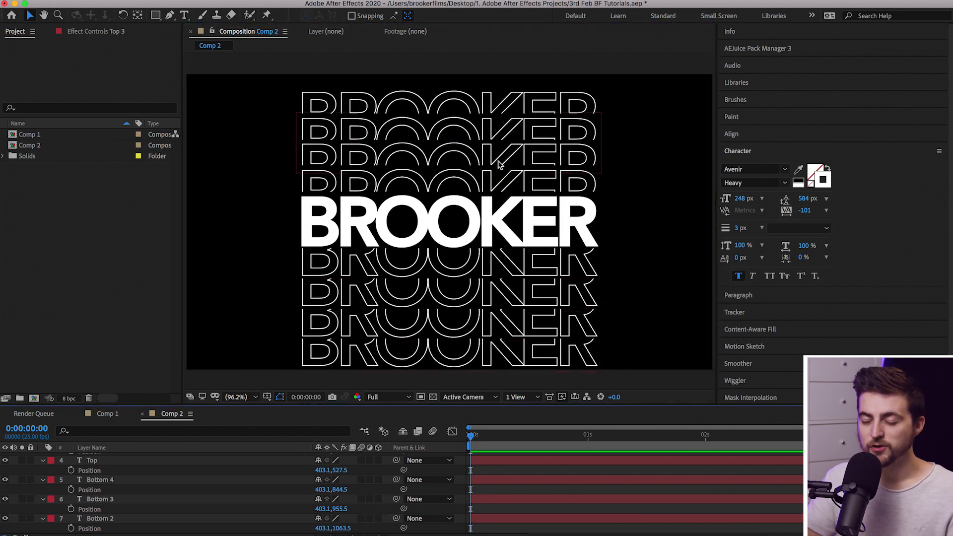
left_click(451, 158)
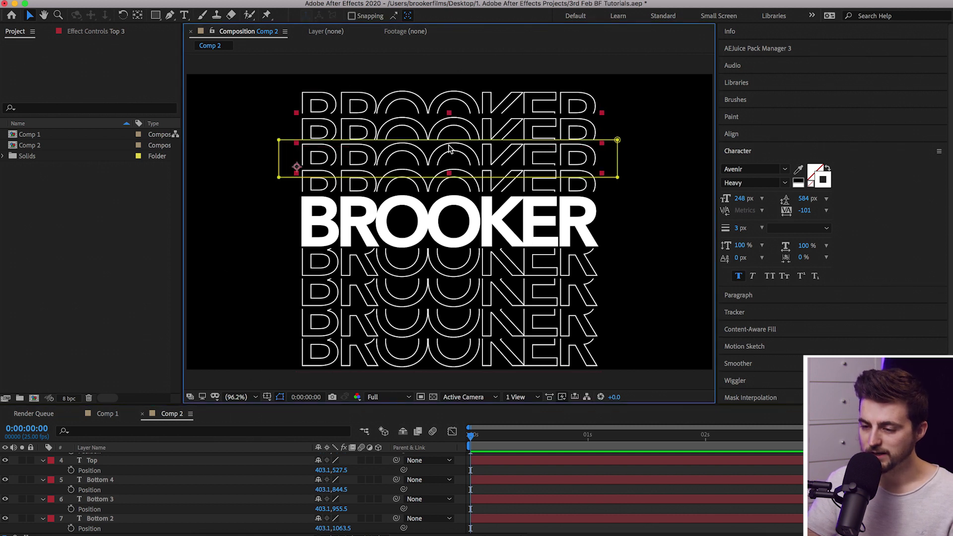
left_click(401, 189)
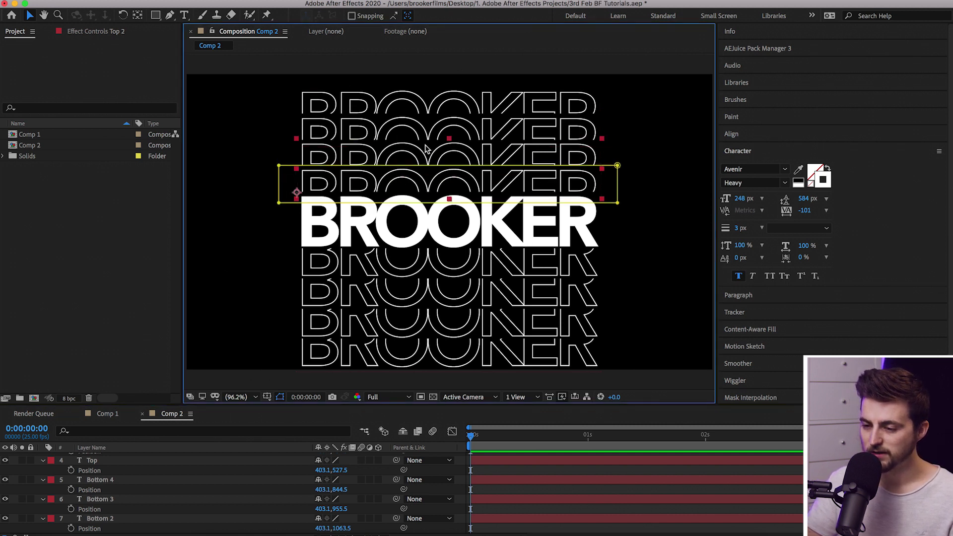
left_click(251, 169)
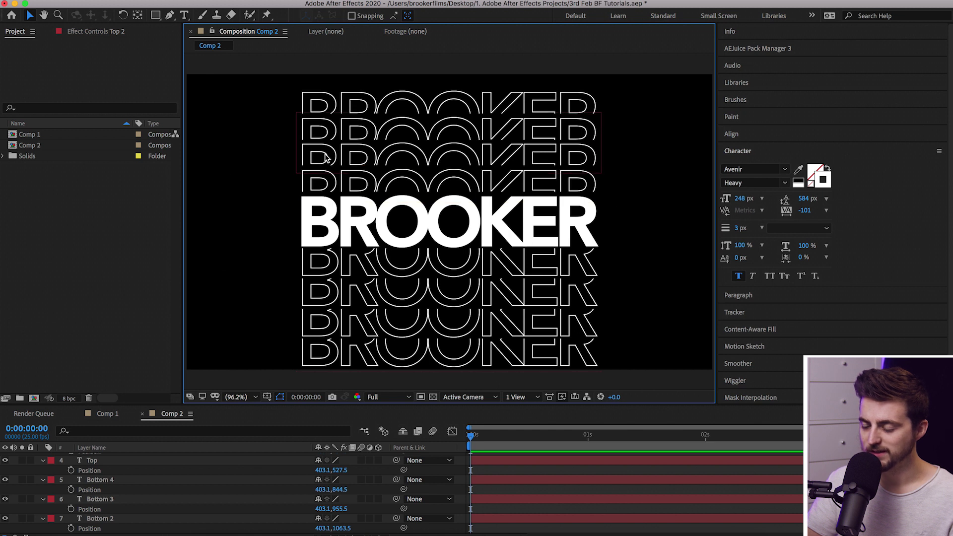
Set the stroke width to 3 px on the Top 3 outline and to 2 px on the Bottom 4 outline
left_click(416, 163)
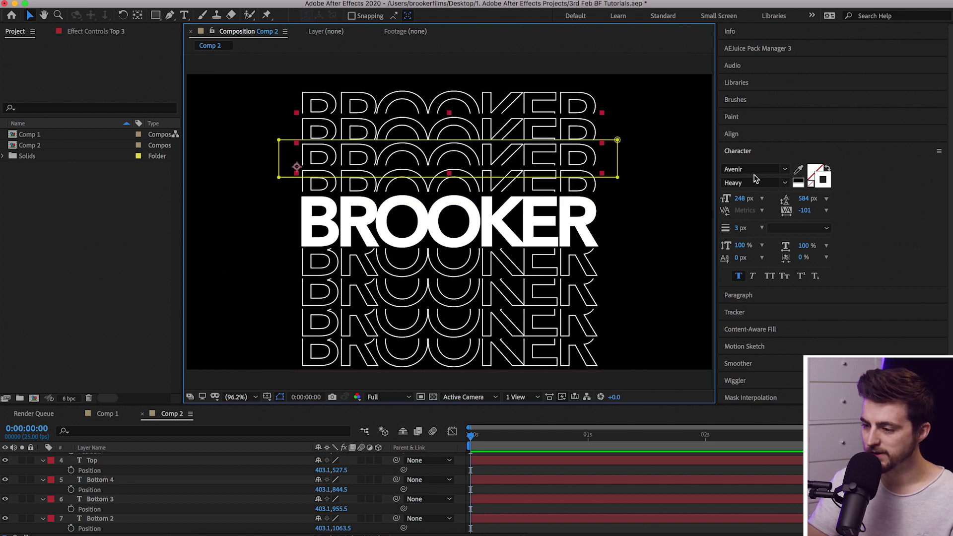
left_click(736, 226)
type("3")
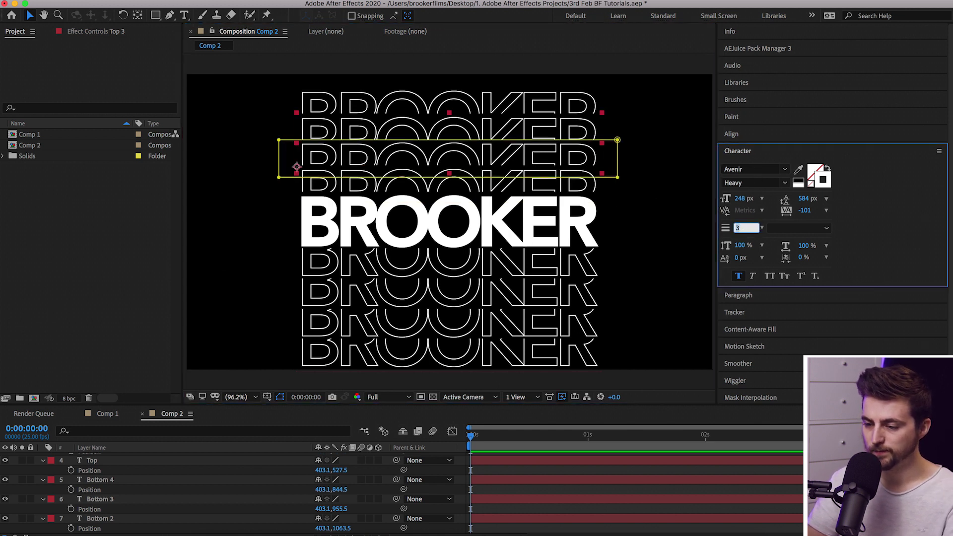
key("Return")
left_click(467, 295)
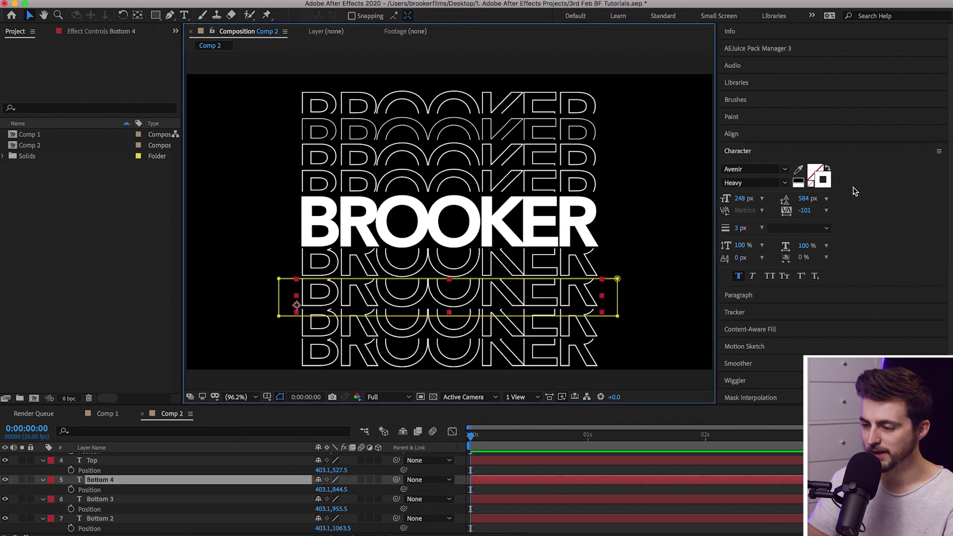
left_click(737, 227)
type("2")
key("Return")
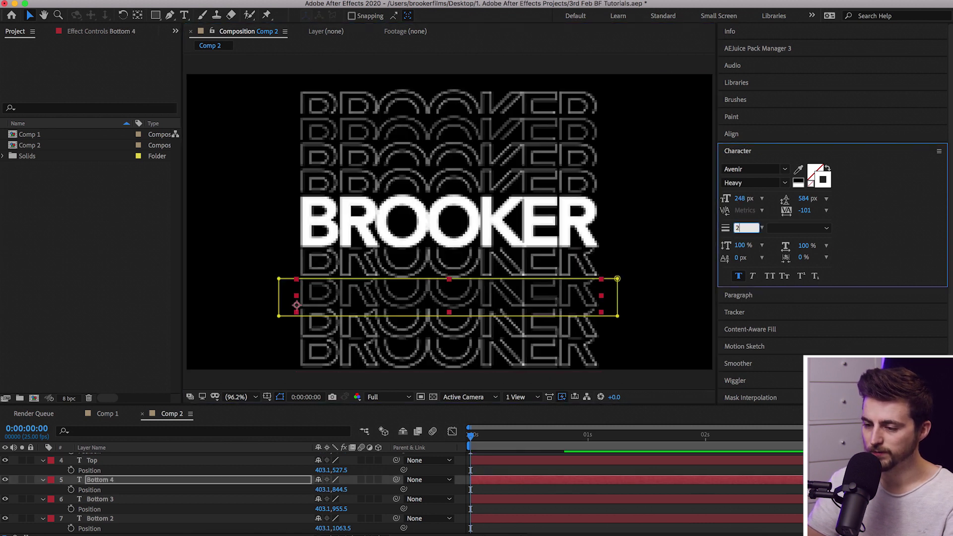
Set the stroke width of the uppermost outline, Top 4, to 1 px
left_click(454, 118)
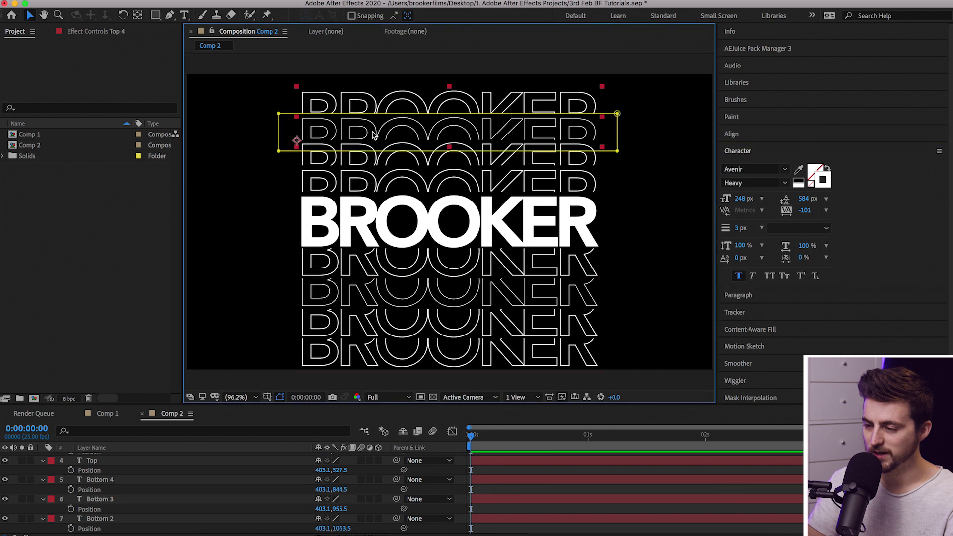
left_click(739, 228)
type("1")
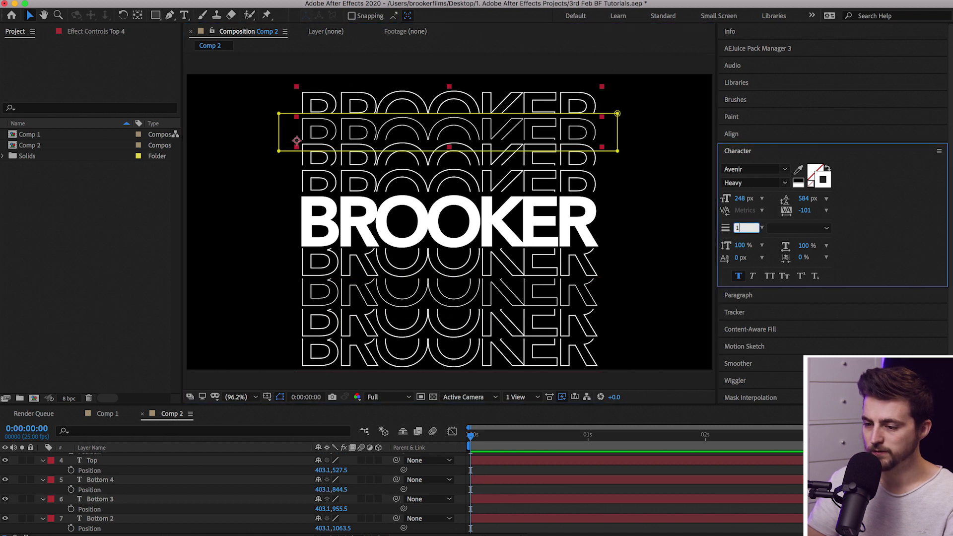
key("Return")
Set the stroke width of the two lowest outlines, Bottom 3 and Bottom 2, to 1 px and deselect all layers
left_click(398, 333)
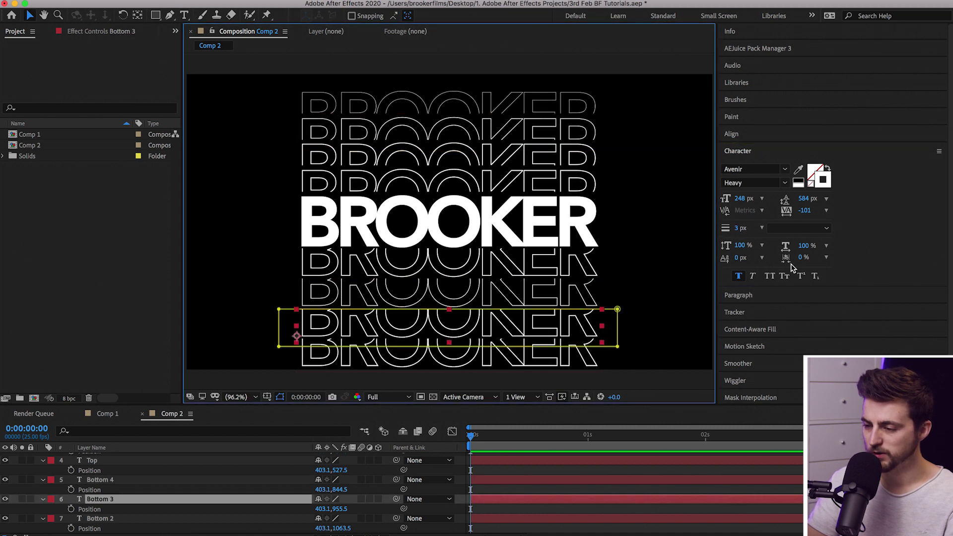
left_click(738, 228)
type("0.01")
key("Return")
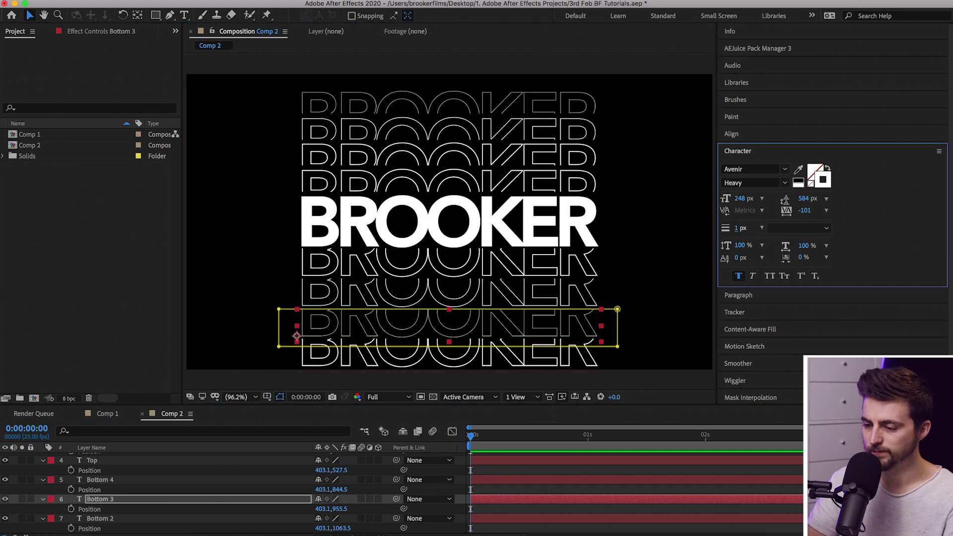
key("ctrl+Down")
left_click(740, 228)
type("0.01")
key("Return")
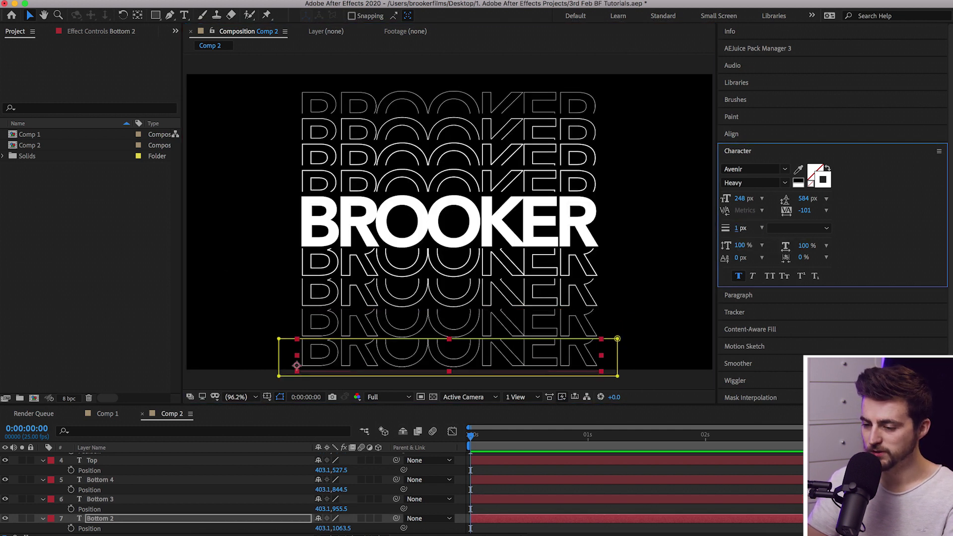
left_click(587, 129)
left_click(551, 85)
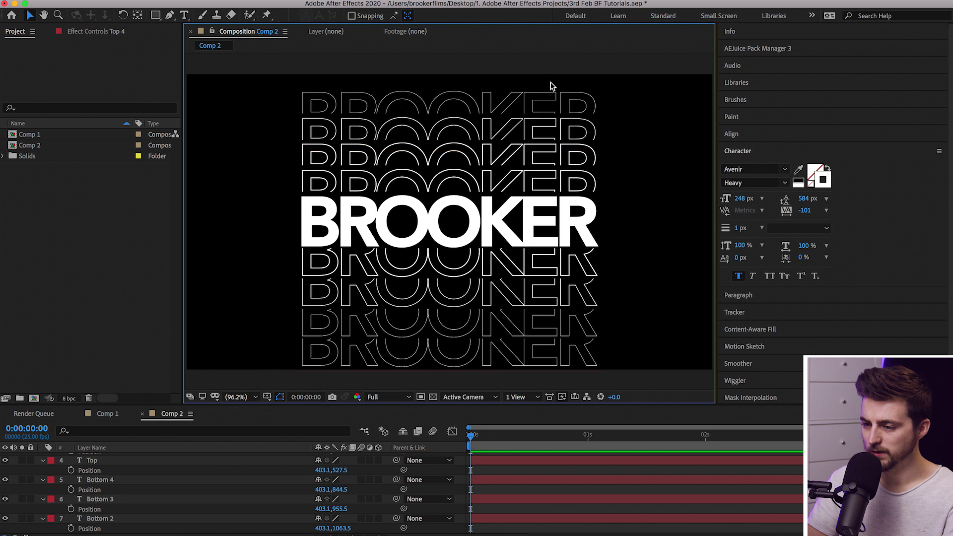
Enlarge the timeline area and move the BROOKER layer directly below Top in the layer order
left_click(560, 103)
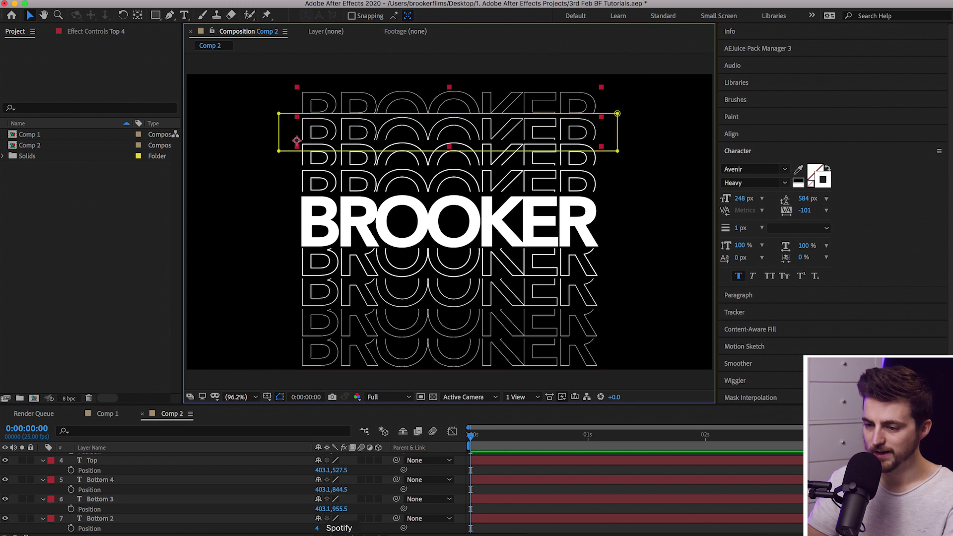
left_click(261, 214)
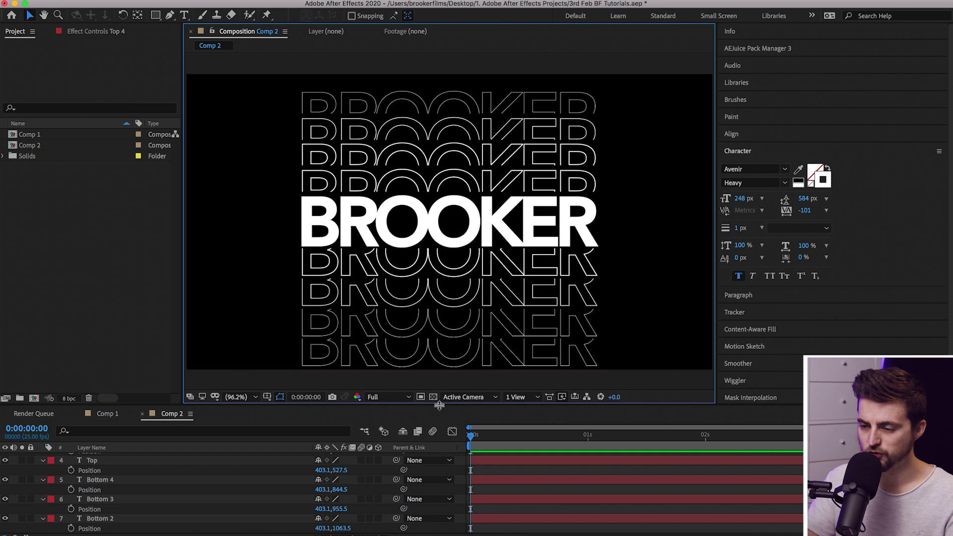
left_click_drag(439, 406, 439, 257)
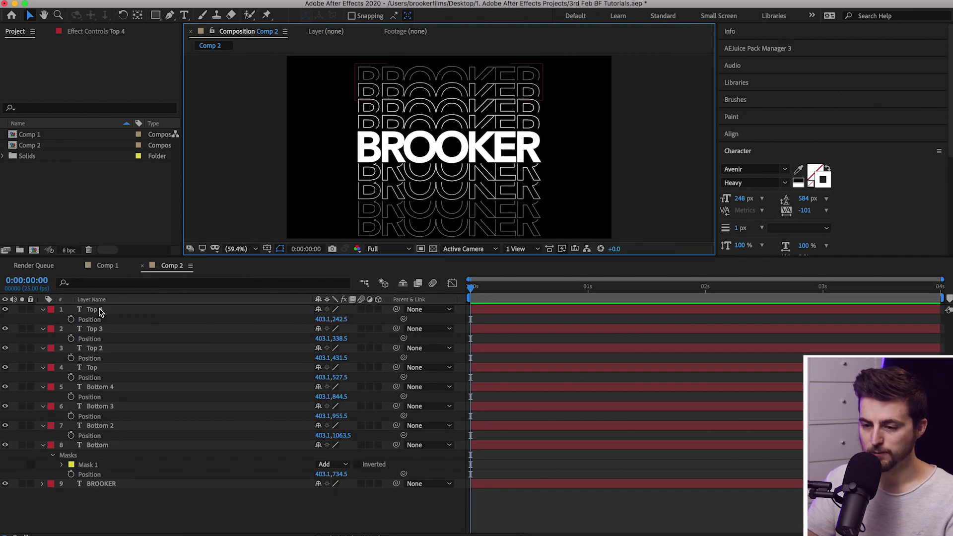
left_click(101, 312)
left_click(96, 330)
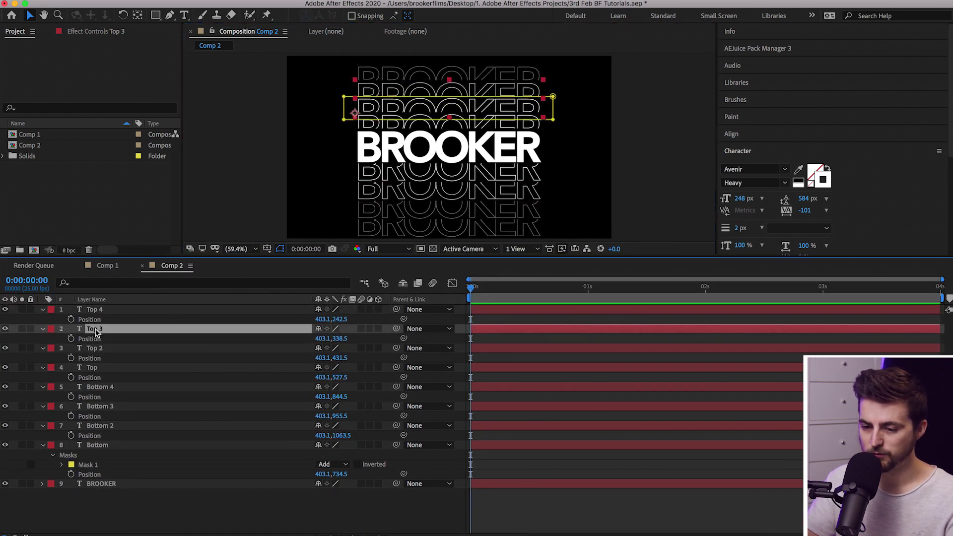
left_click(97, 349)
left_click(97, 368)
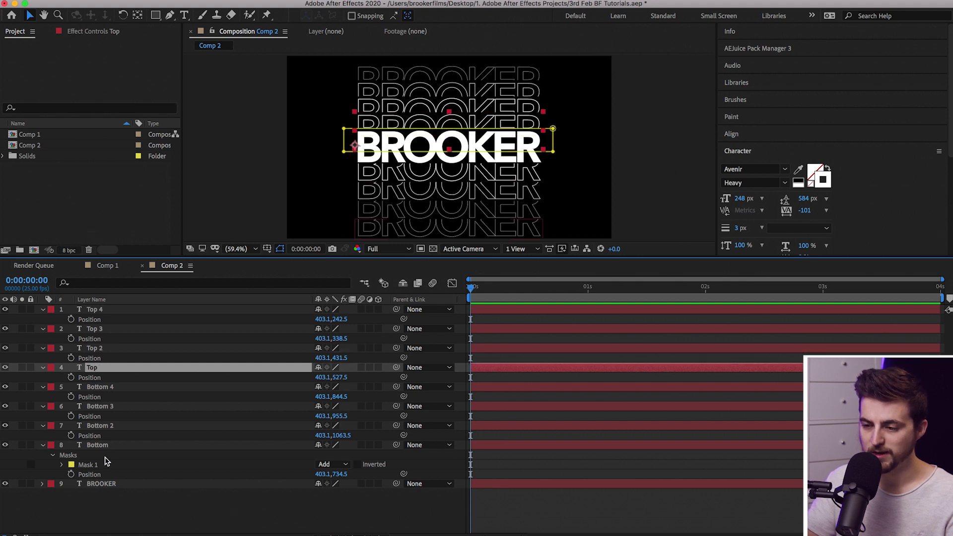
left_click(103, 484)
left_click_drag(103, 487, 113, 389)
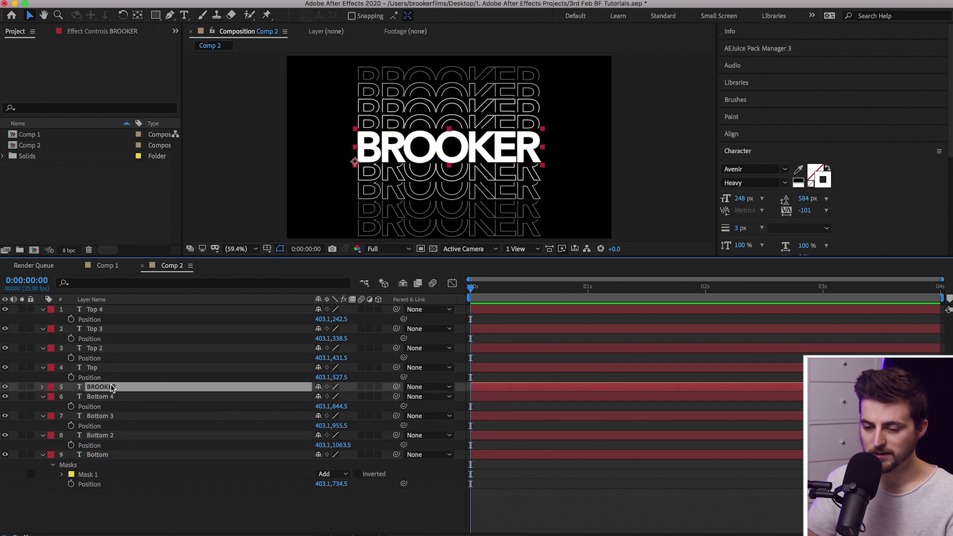
Move the Bottom layer directly below BROOKER so the layer order matches the visual stack from uppermost to lowest row
left_click(111, 396)
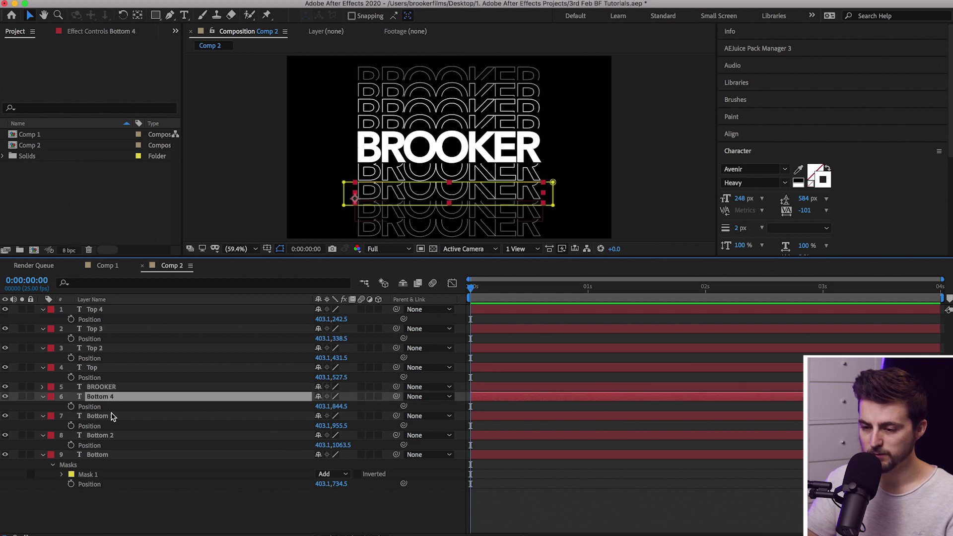
left_click(112, 416)
left_click(109, 438)
left_click(102, 457)
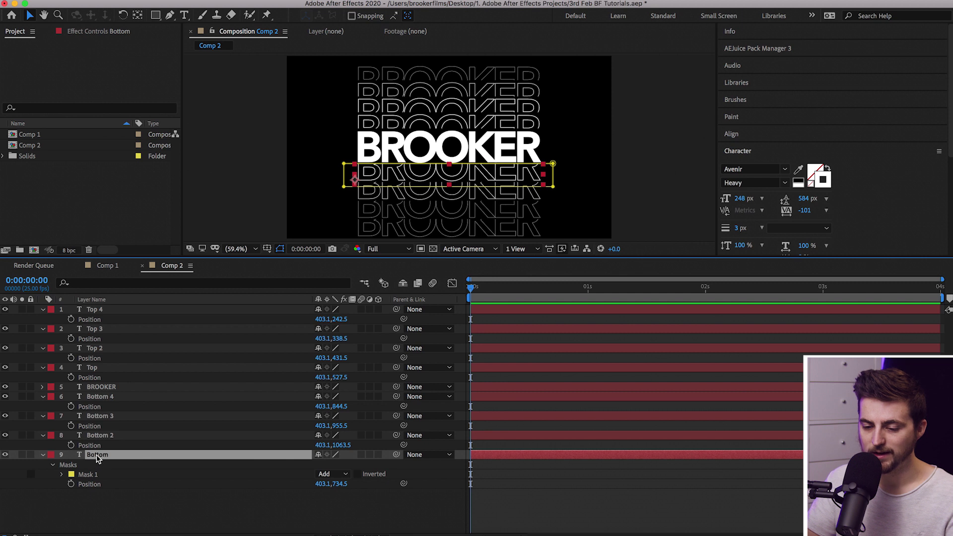
left_click_drag(97, 457, 106, 397)
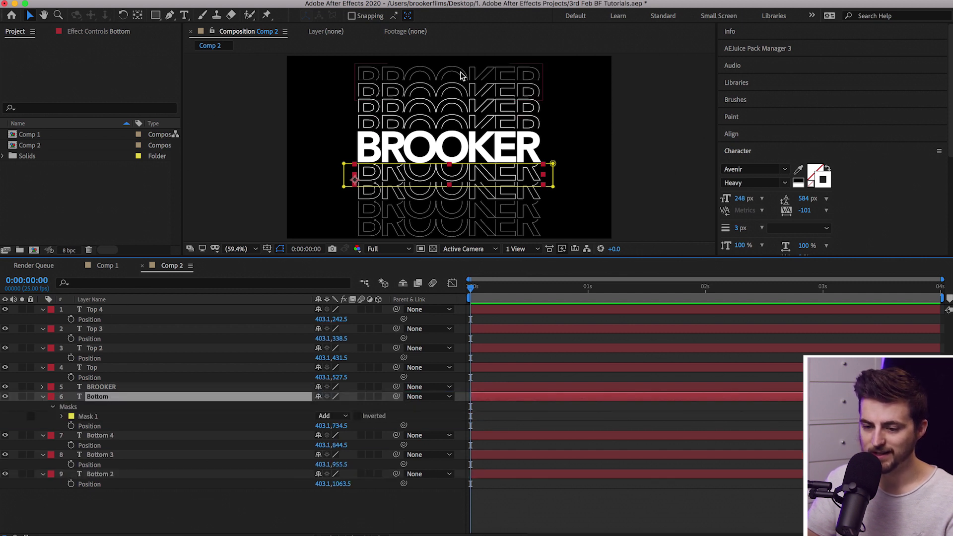
left_click(440, 228)
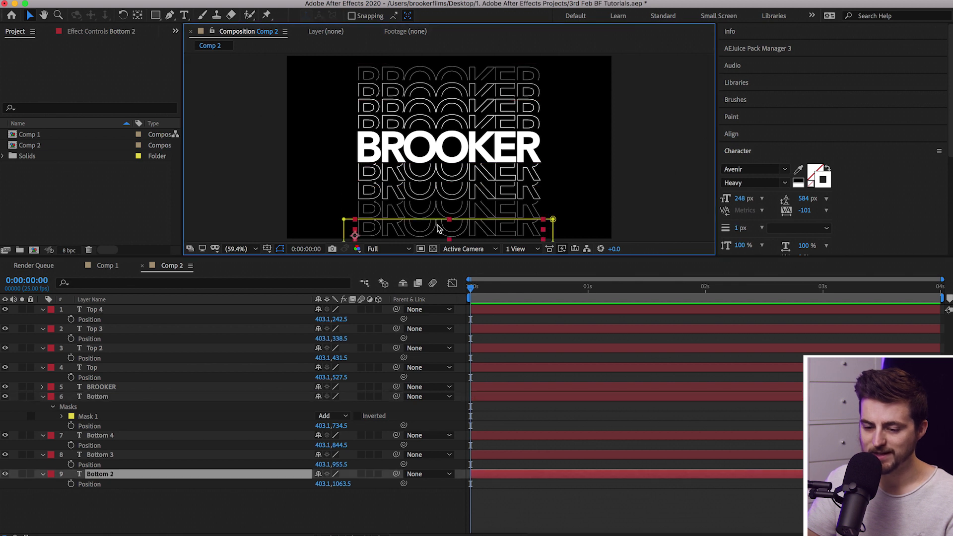
Split all layers of the composition at 0:00:00:24
left_click(484, 298)
key("semicolon")
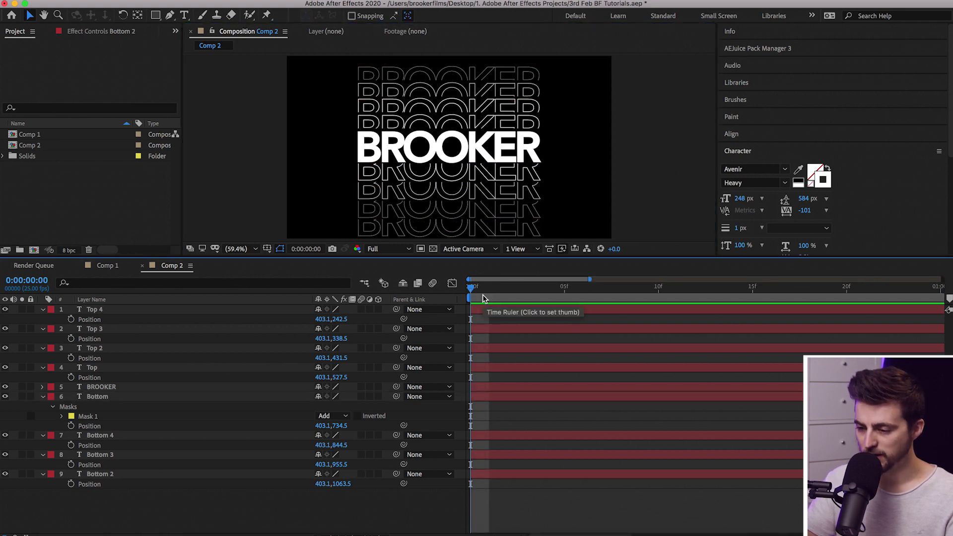
left_click_drag(484, 298, 866, 314)
left_click_drag(816, 292, 862, 290)
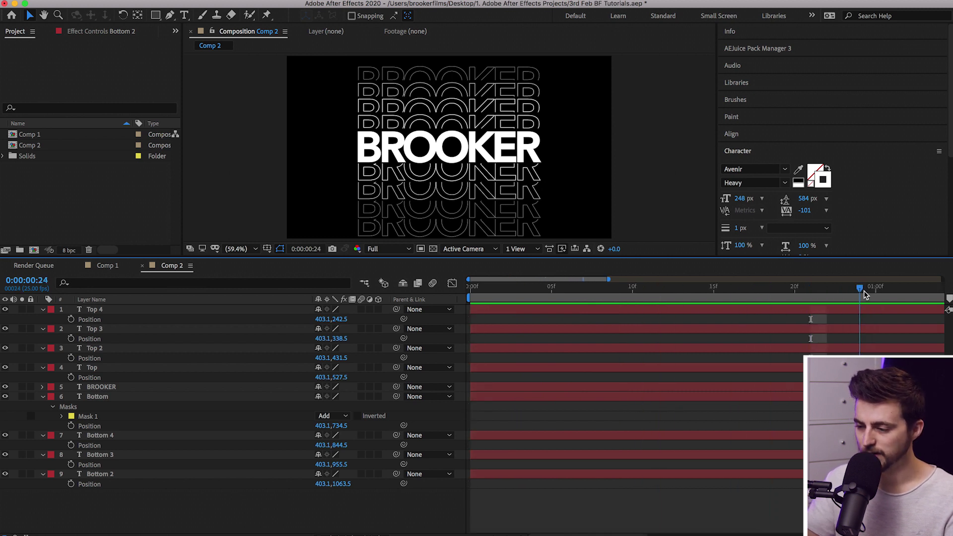
left_click_drag(810, 319, 859, 319)
left_click(847, 309)
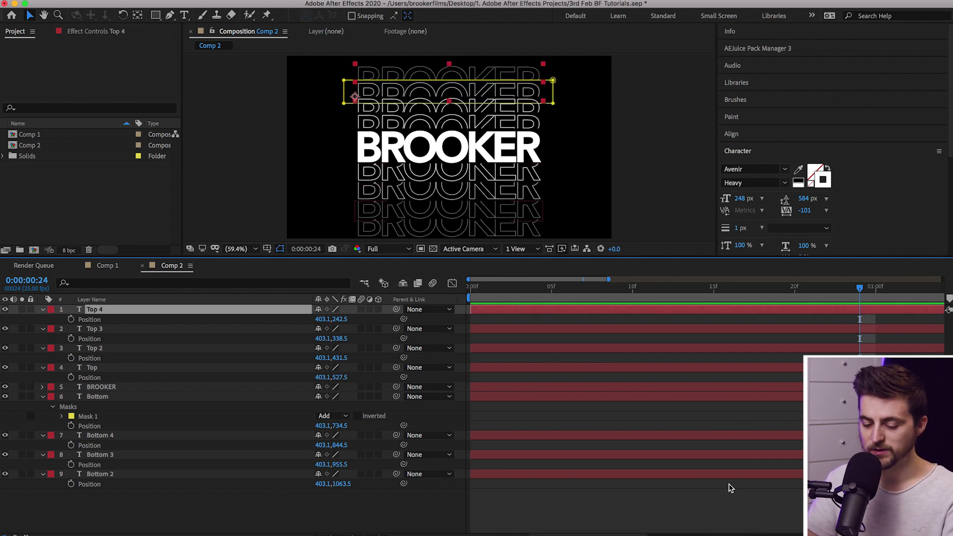
key("super+a")
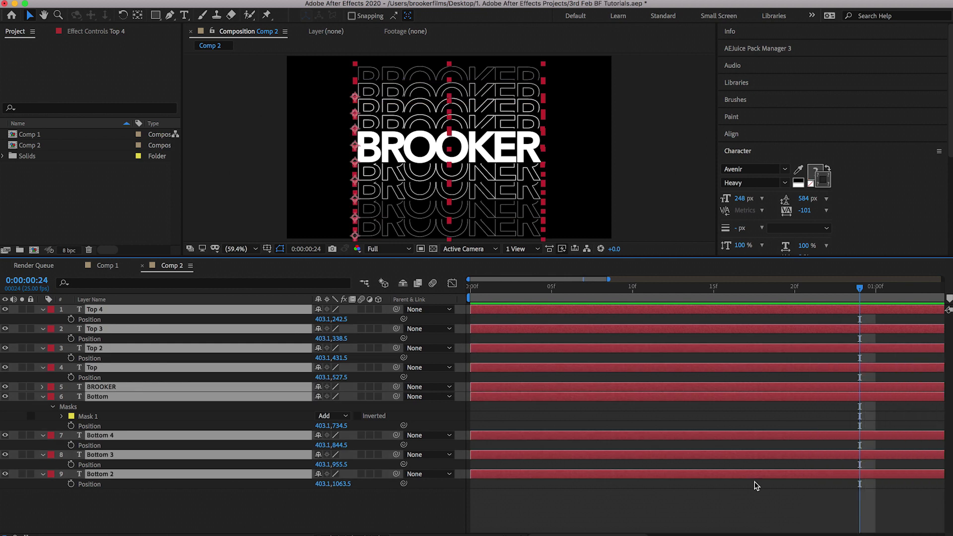
key("super+shift+d")
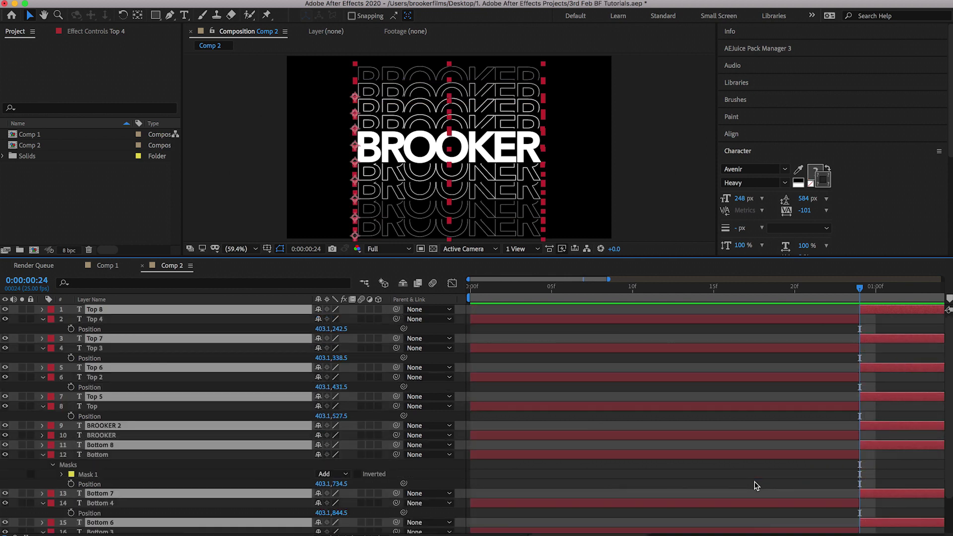
Delete the parts before 0:00:00:24 of the four Top layers and the BROOKER layer
left_click(785, 320)
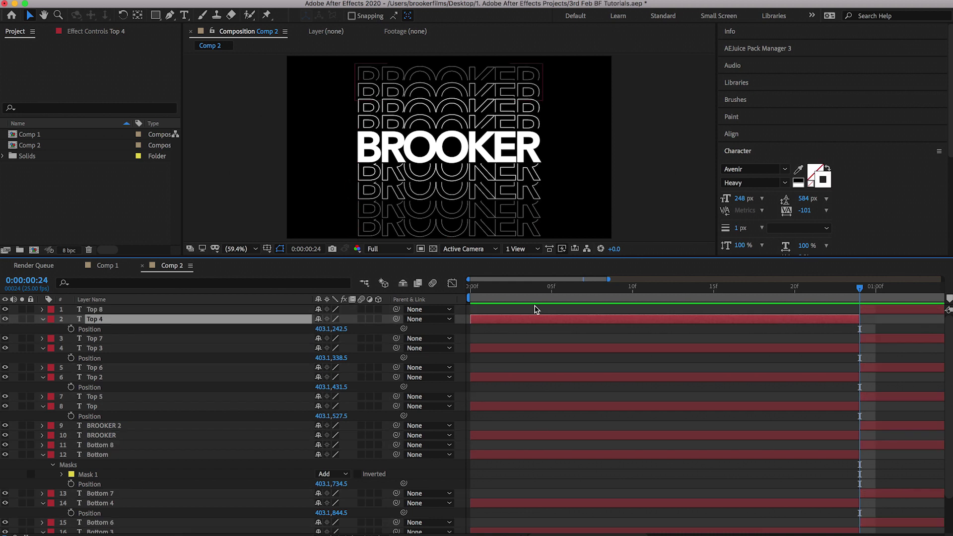
key("Delete")
left_click(597, 328)
key("Delete")
left_click(629, 338)
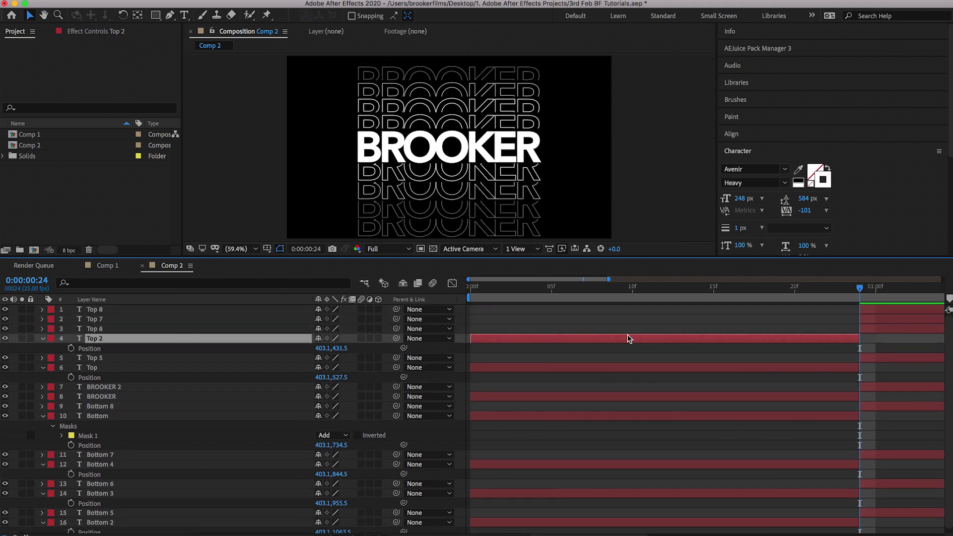
key("Delete")
left_click(638, 348)
key("Delete")
left_click(649, 357)
key("Delete")
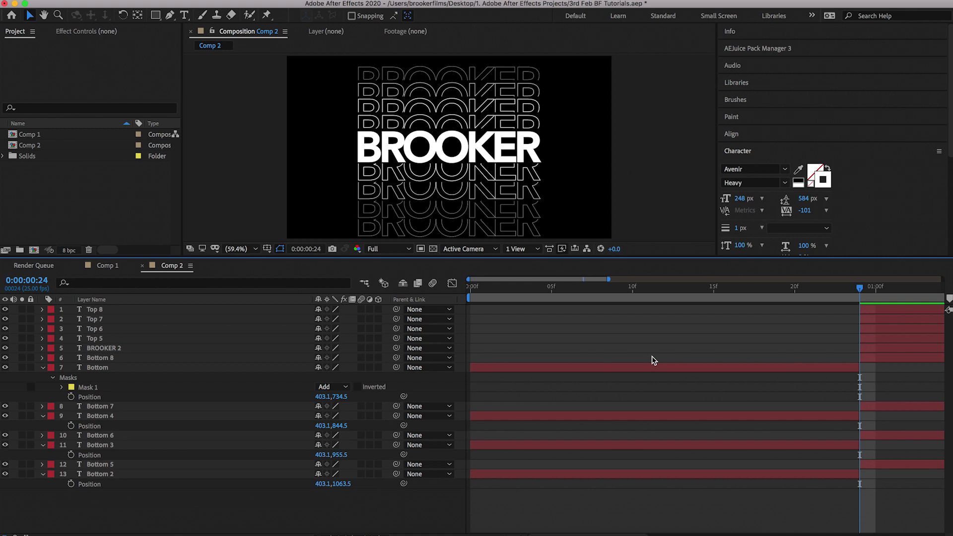
Delete the parts before 0:00:00:24 of the Bottom, Bottom 4, Bottom 3 and Bottom 2 layers
left_click(666, 368)
key("Delete")
left_click(677, 379)
key("Delete")
left_click(693, 388)
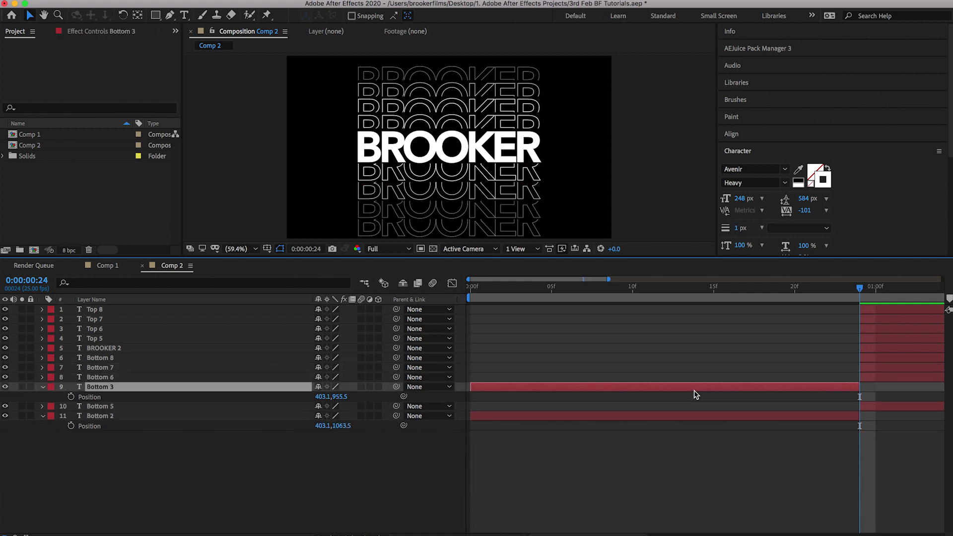
key("Delete")
left_click(706, 401)
key("Delete")
key("minus")
key("minus")
key("minus")
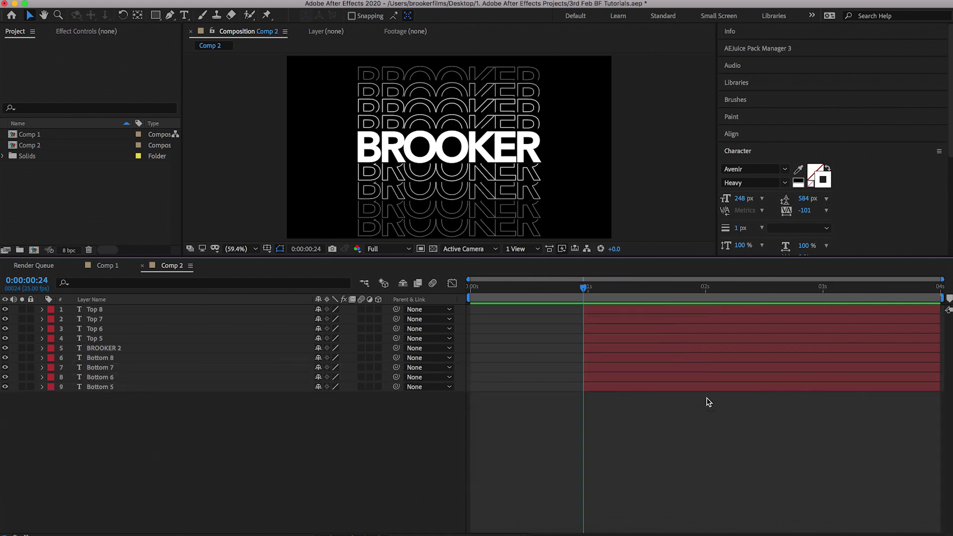
Shift the lower outline layers one frame earlier each, starting Bottom 6 at frame 23, Bottom 7 at 22 and Bottom 8 at 21
left_click_drag(568, 297, 612, 295)
key("equal")
key("equal")
key("equal")
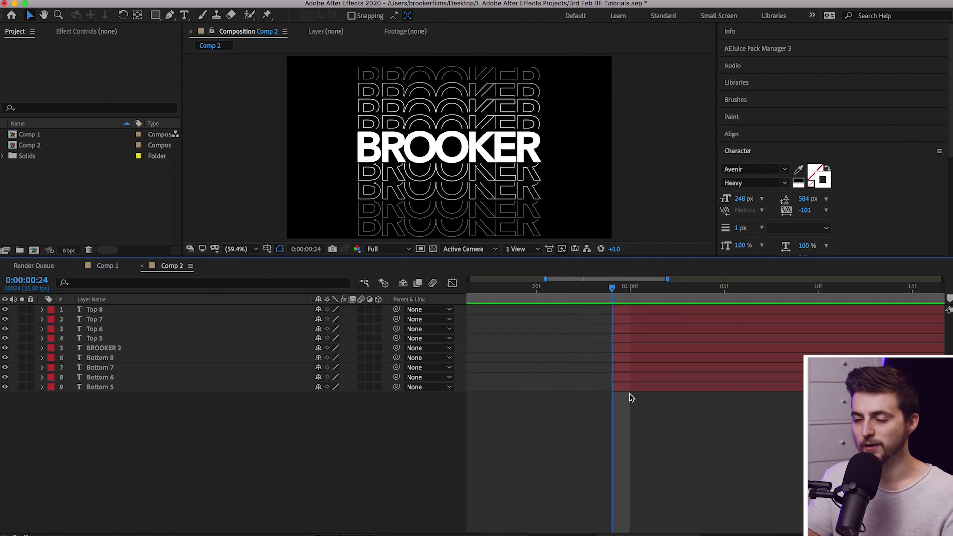
scroll(631, 397, "left", 3)
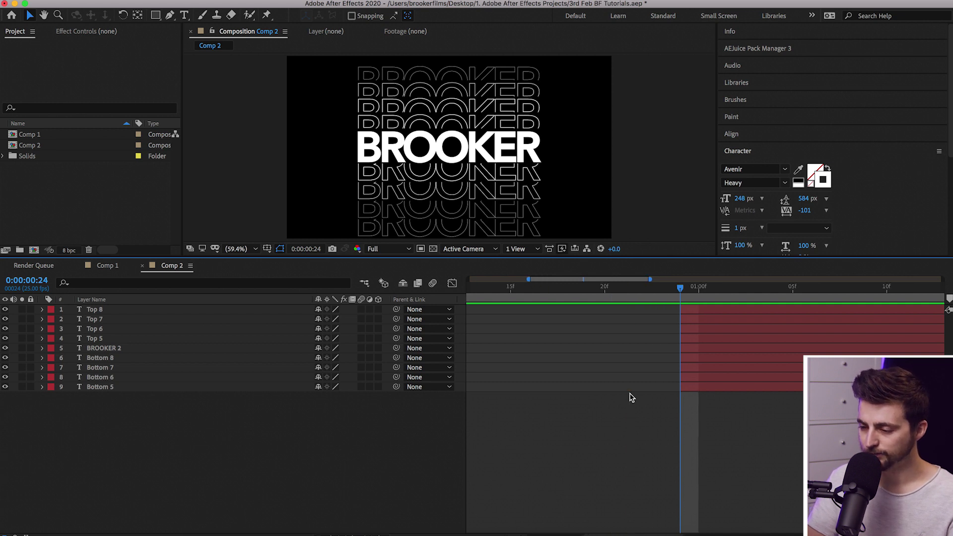
left_click(693, 320)
left_click(685, 311)
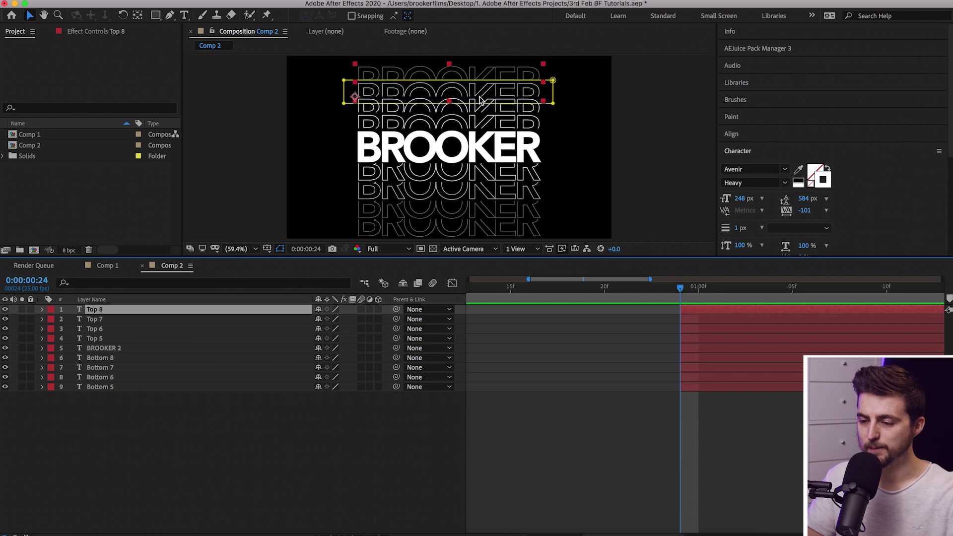
left_click(691, 389)
key("=")
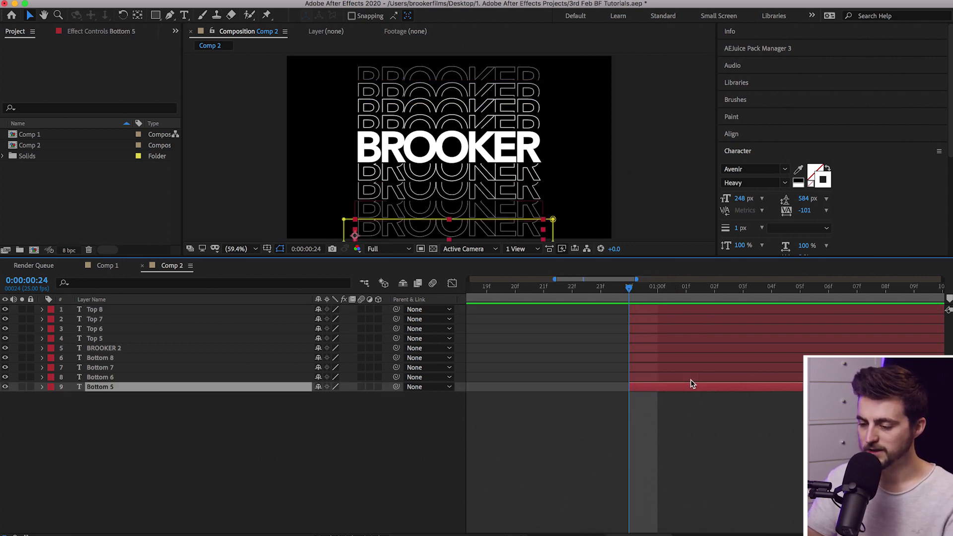
key("super+shift+a")
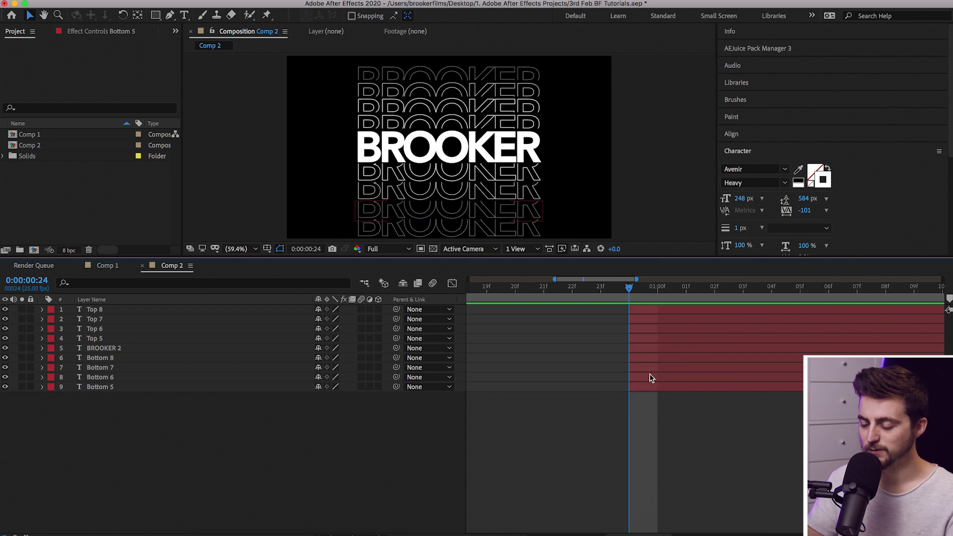
left_click(651, 377)
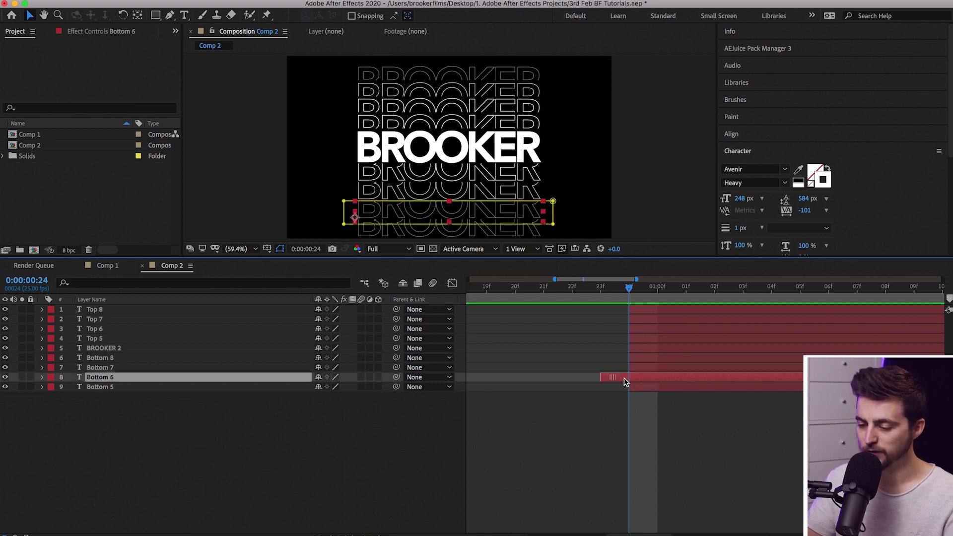
left_click_drag(625, 381, 597, 375)
left_click(647, 367)
left_click_drag(648, 358, 571, 362)
Continue the one-frame stagger upward, starting BROOKER 2 at frame 20, Top 5 at 19, Top 6 at 18, Top 7 at 17 and Top 8 at 16
left_click_drag(655, 349, 535, 352)
left_click_drag(645, 339, 503, 343)
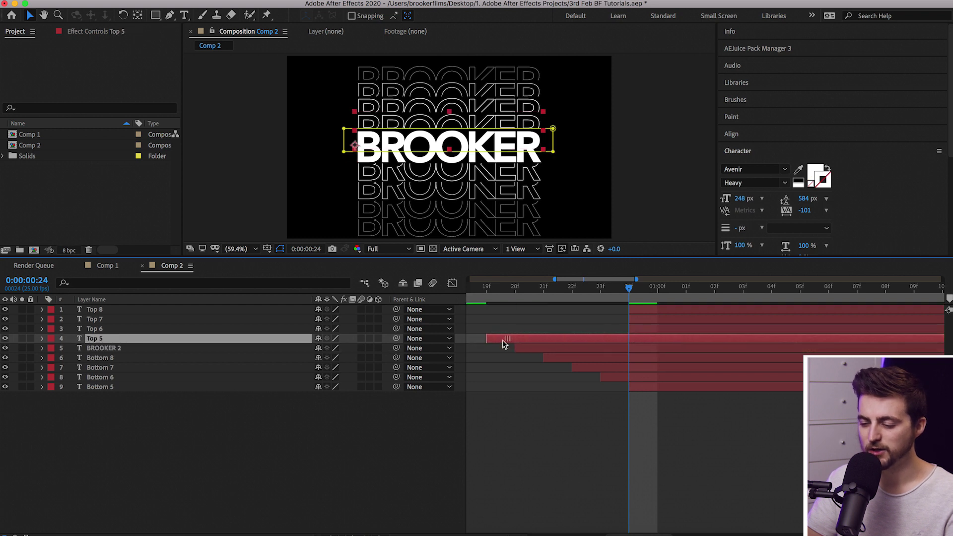
left_click_drag(650, 330, 532, 331)
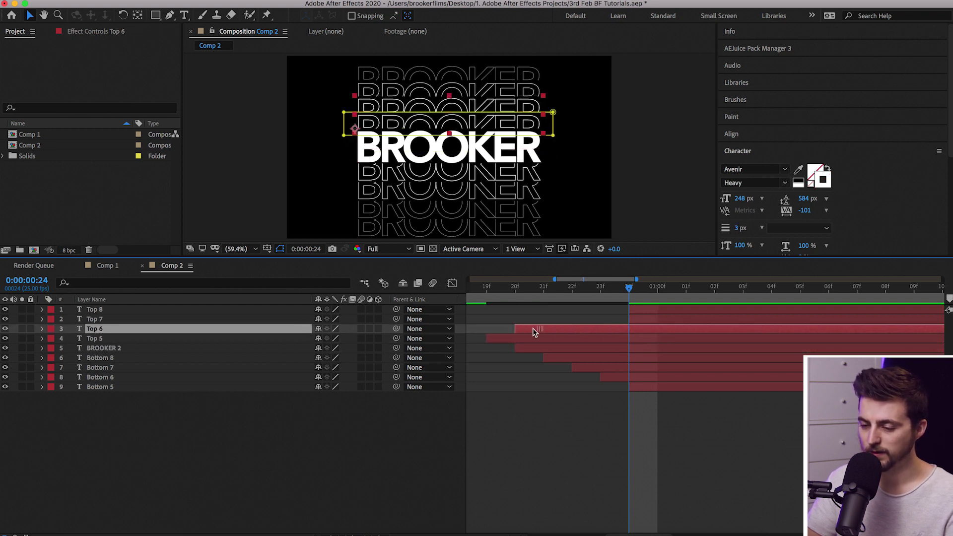
scroll(528, 371, "left", 5)
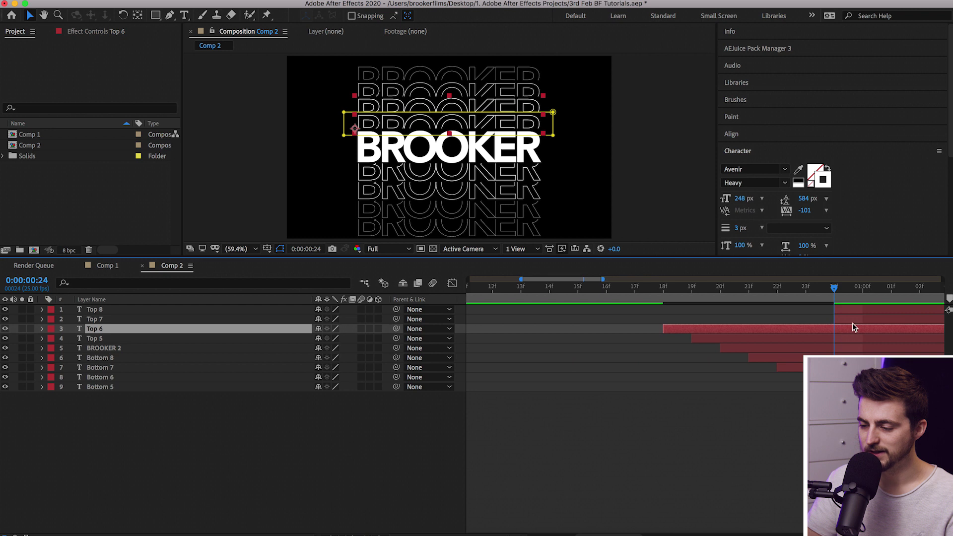
left_click_drag(851, 323, 667, 327)
left_click_drag(848, 312, 603, 314)
Preview the row-by-row appearance of the text, replaying it from 0:00:00:10
left_click(594, 297)
key("minus")
key("minus")
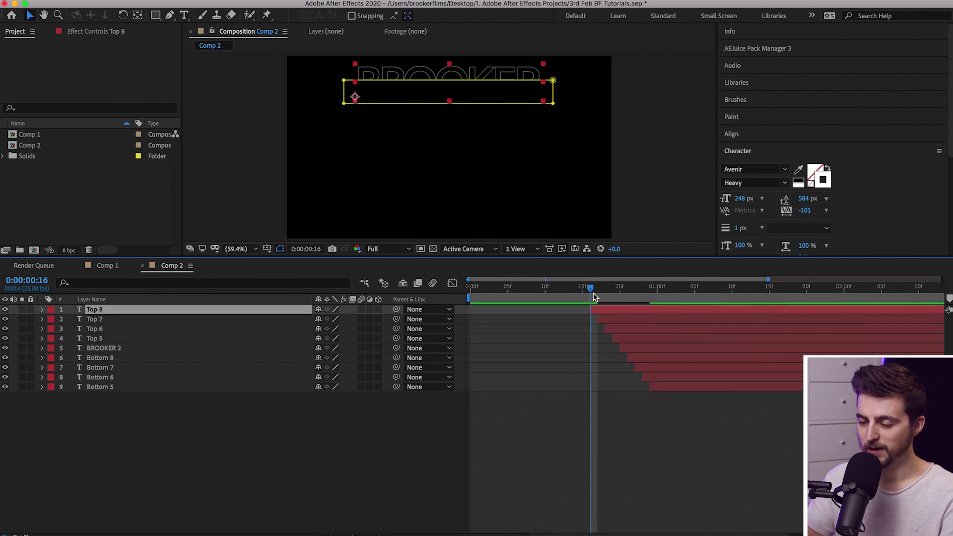
key("space")
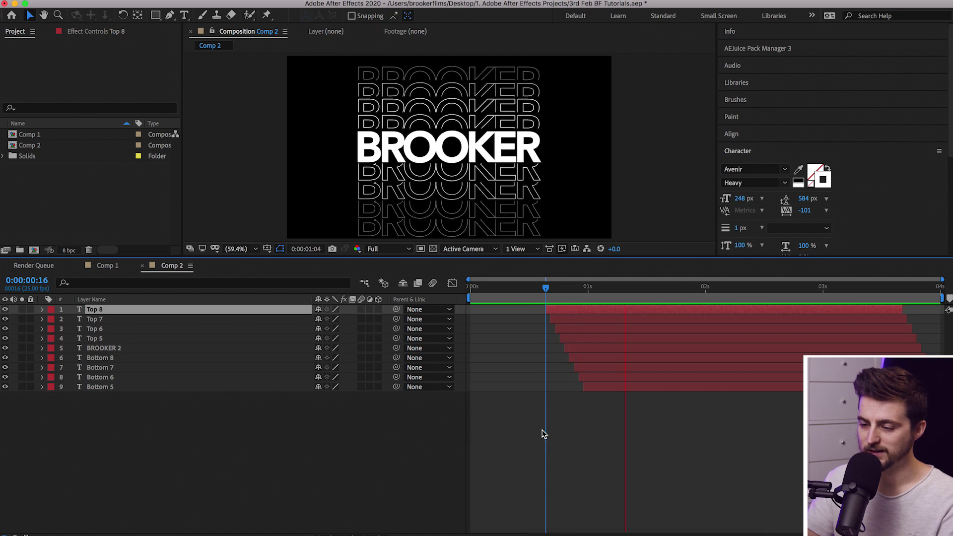
left_click(517, 286)
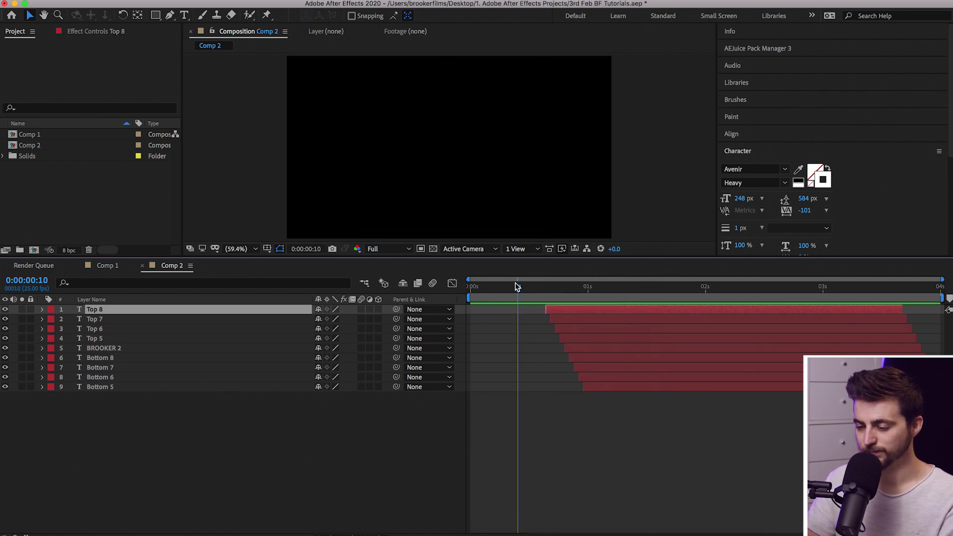
key("space")
key("space")
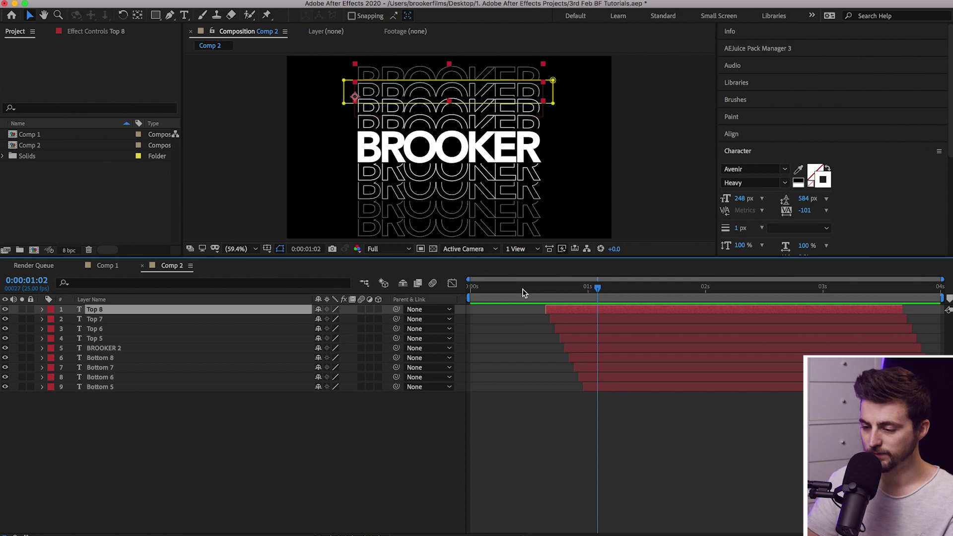
Split the Top 8 layer at 0:00:01:03 and remove the part after that time
key("semicolon")
left_click(611, 290)
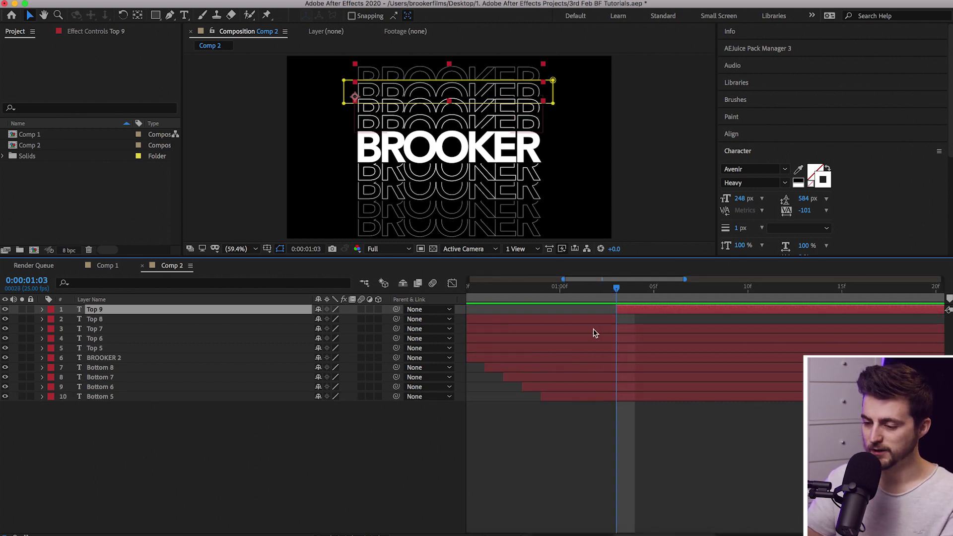
key("alt+bracketright")
key("ctrl+Down")
left_click(627, 293)
left_click(616, 288)
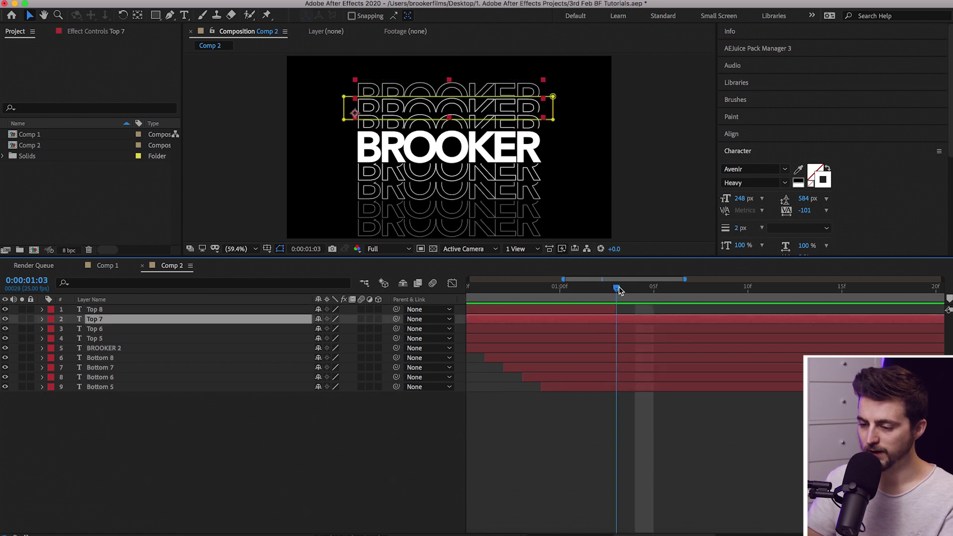
End the Top 7 layer at 0:00:01:04 and the Top 6 layer at 0:00:01:05, removing everything after those times
left_click(631, 291)
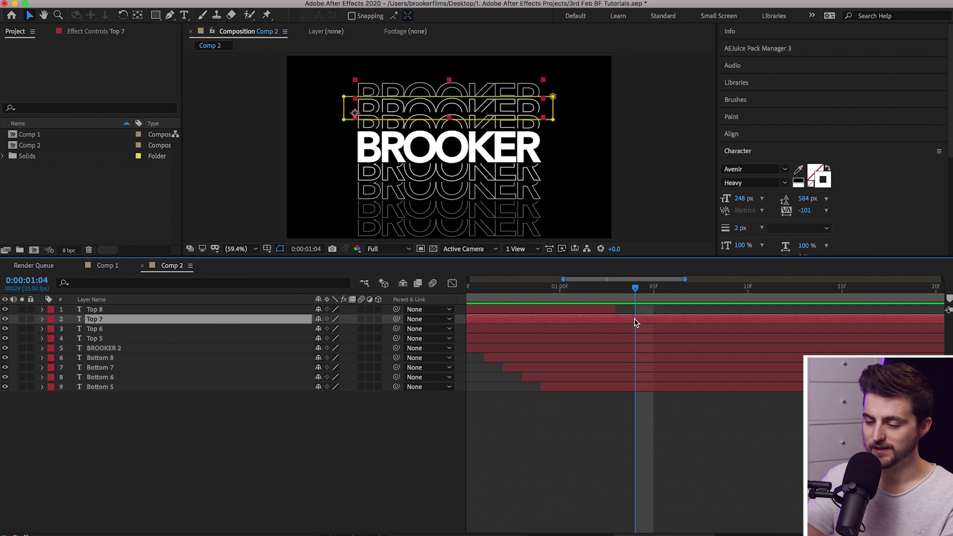
key("alt+bracketright")
key("ctrl+shift+a")
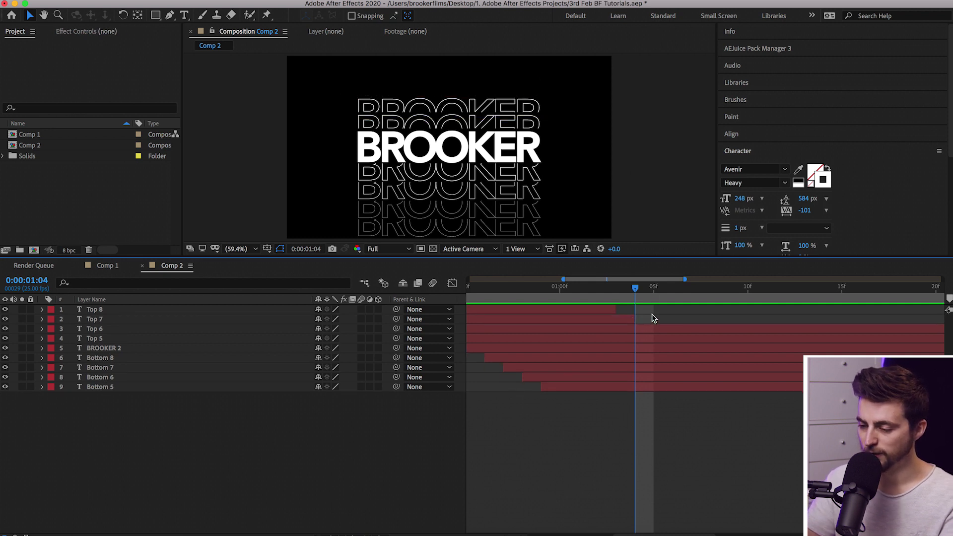
left_click(645, 290)
left_click(659, 329)
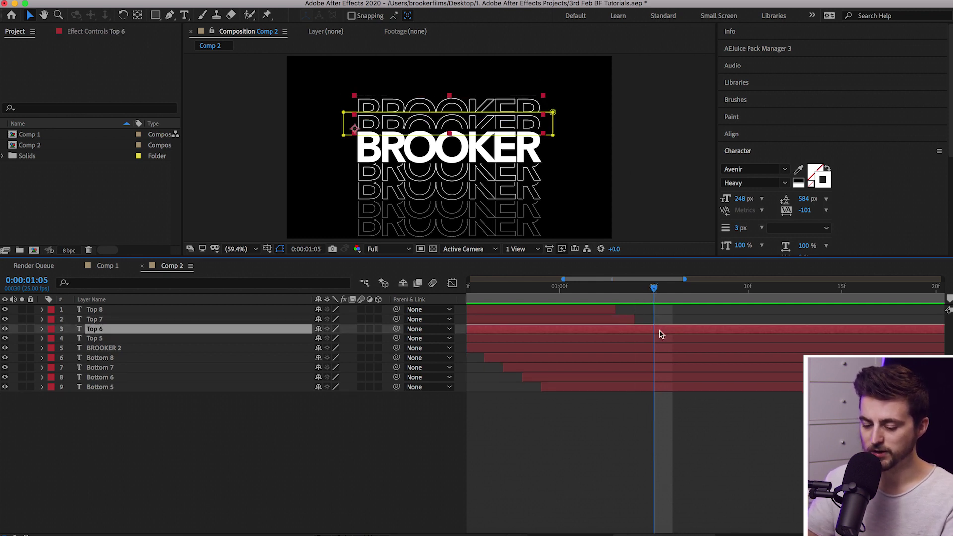
key("alt+bracketright")
key("ctrl+shift+a")
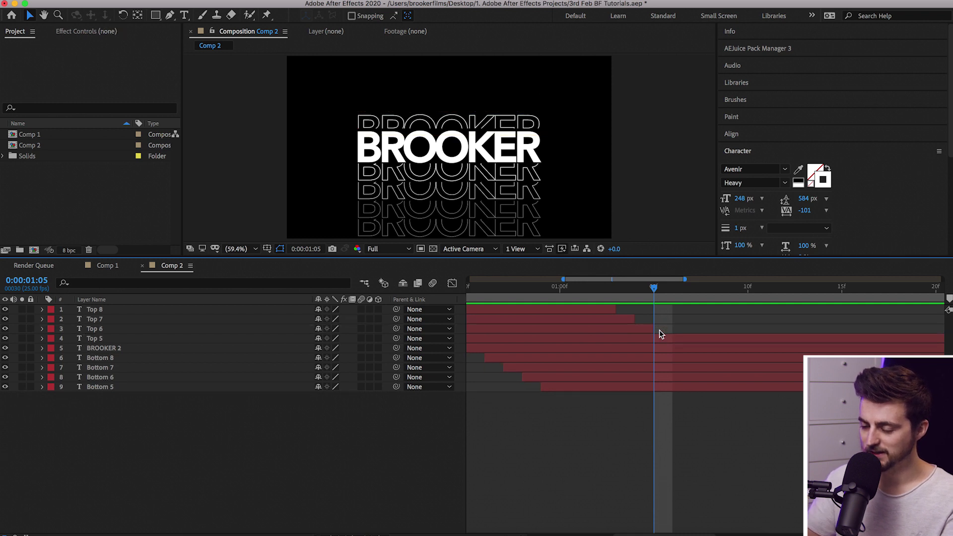
End the Top 5 layer at 0:00:01:06 and Bottom 8 at 0:00:01:07, leaving BROOKER 2 at full length
left_click(673, 290)
left_click(663, 339)
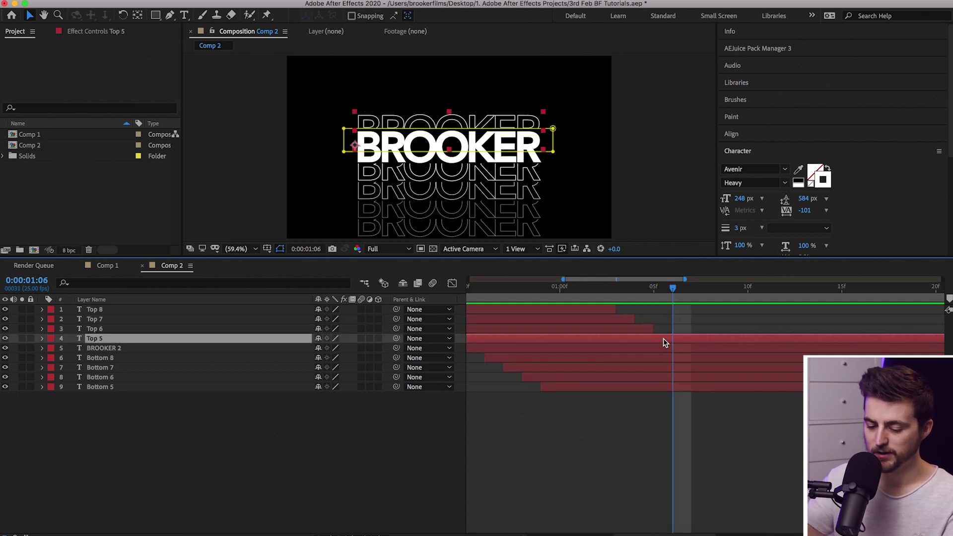
key("alt+bracketright")
key("ctrl+shift+a")
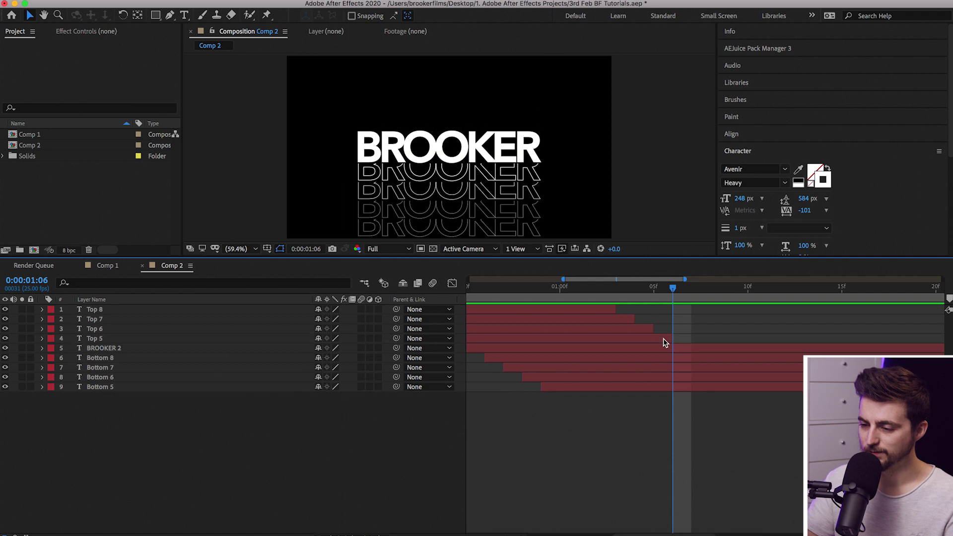
left_click(685, 290)
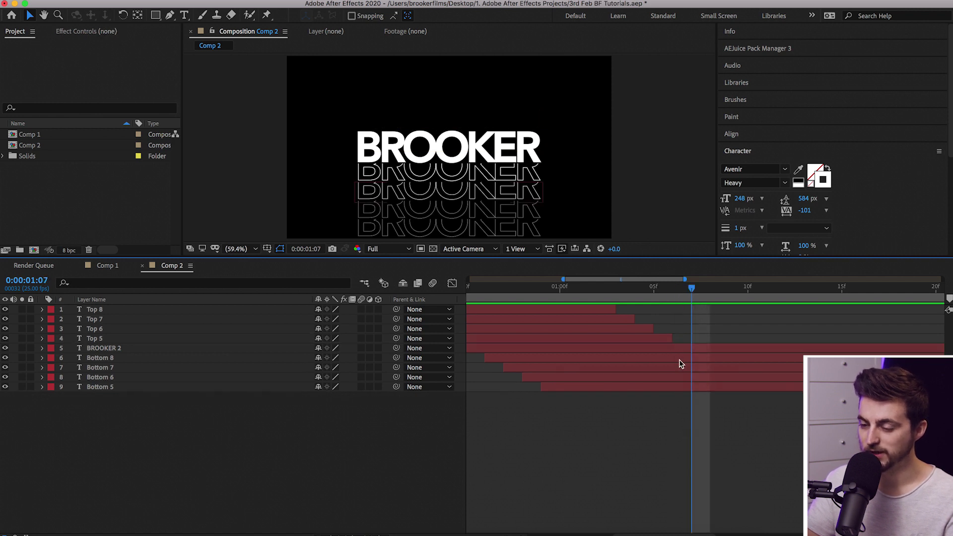
left_click(671, 345)
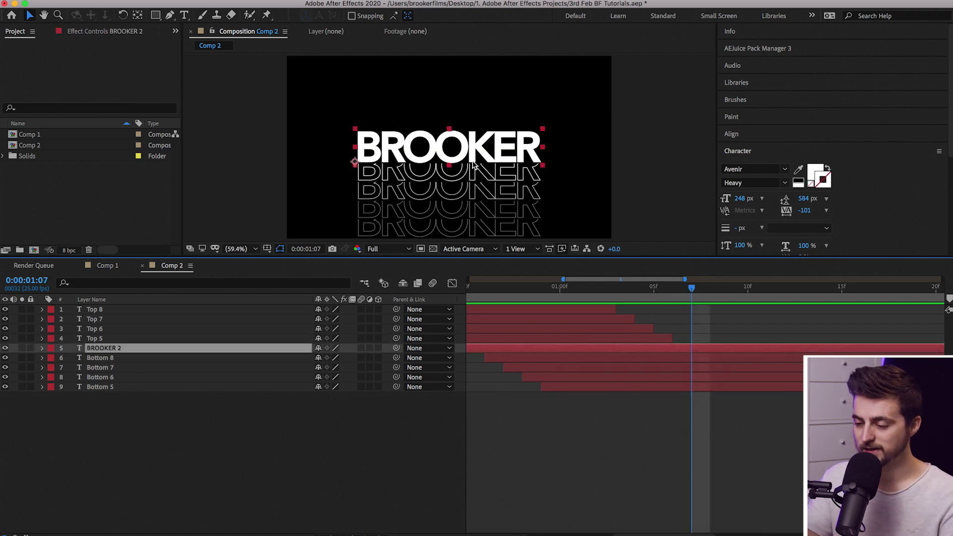
mouse_move(683, 294)
left_mouse_down()
mouse_move(654, 295)
mouse_move(691, 301)
left_mouse_up()
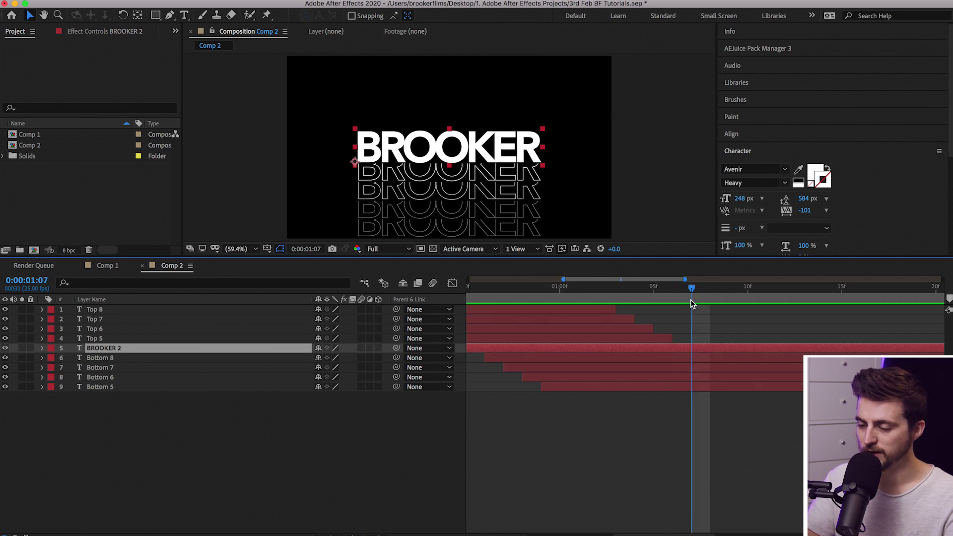
left_click(697, 362)
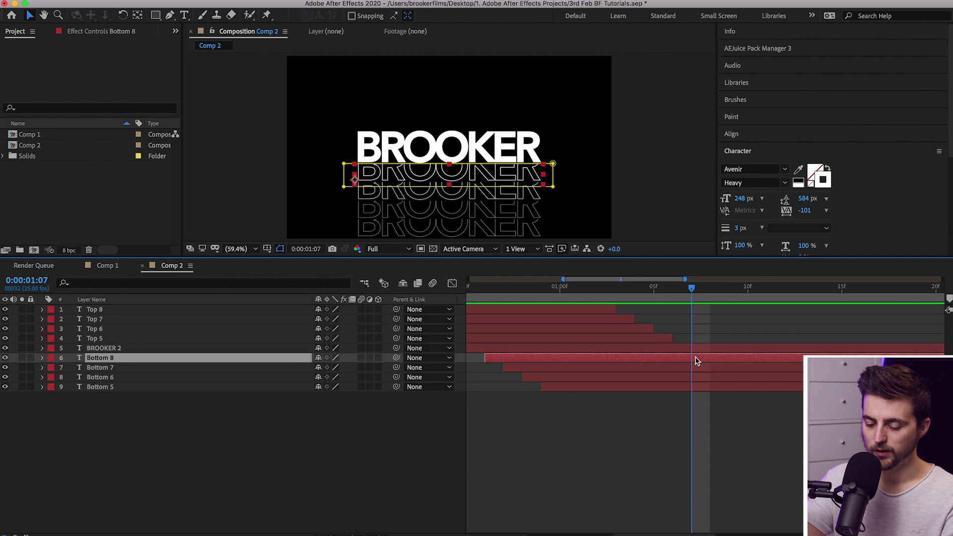
key("F2")
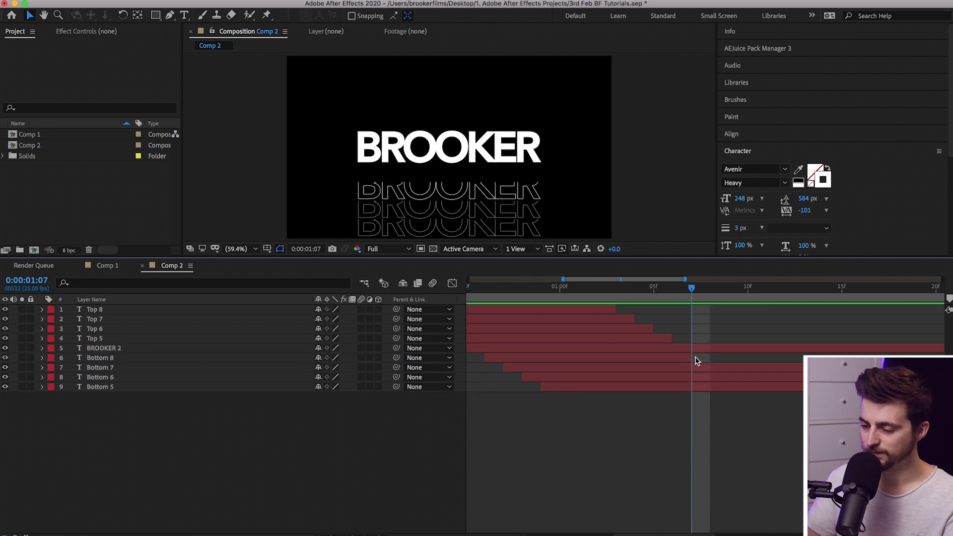
Continue the stagger by ending the Bottom 7 layer at 0:00:01:08 and the Bottom 6 layer at 0:00:01:09
left_click_drag(697, 290, 709, 290)
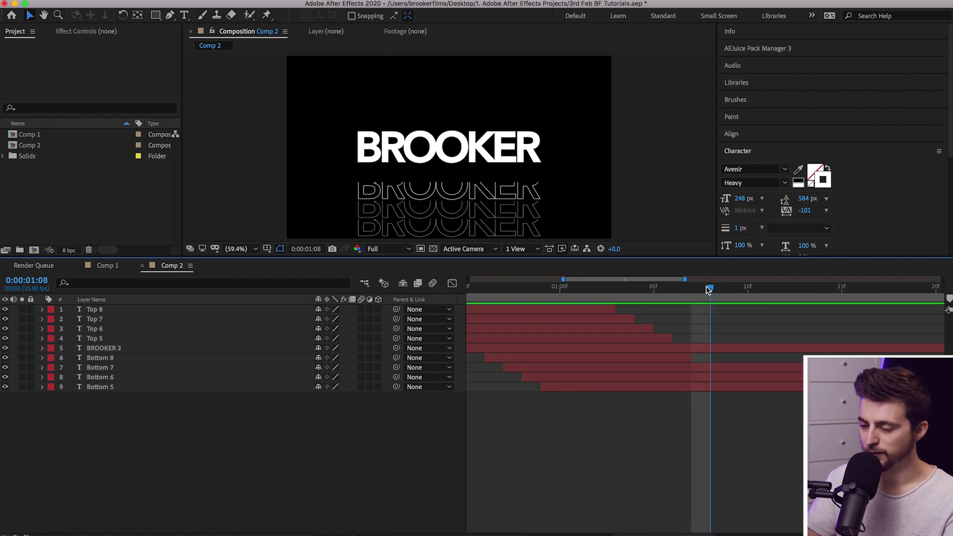
left_click(709, 375)
left_click(705, 369)
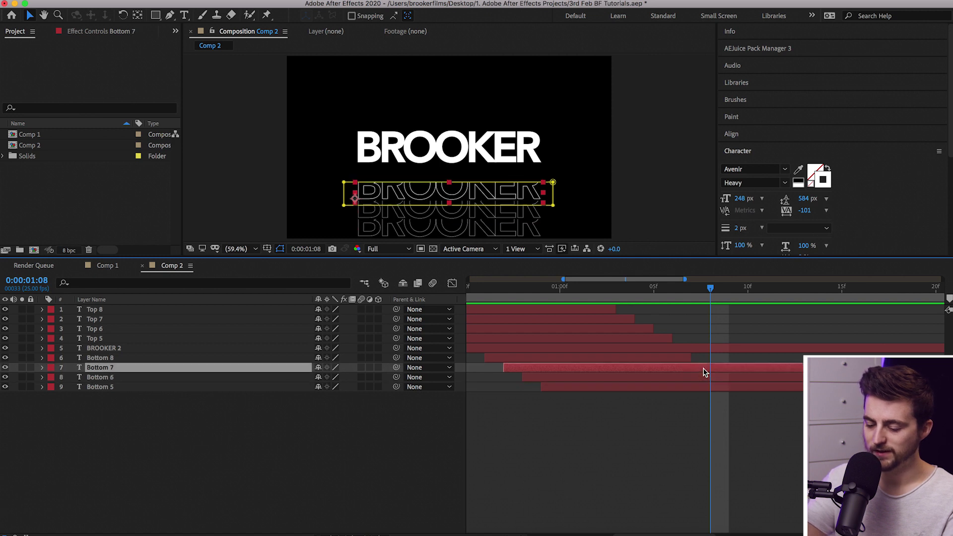
left_click(710, 358)
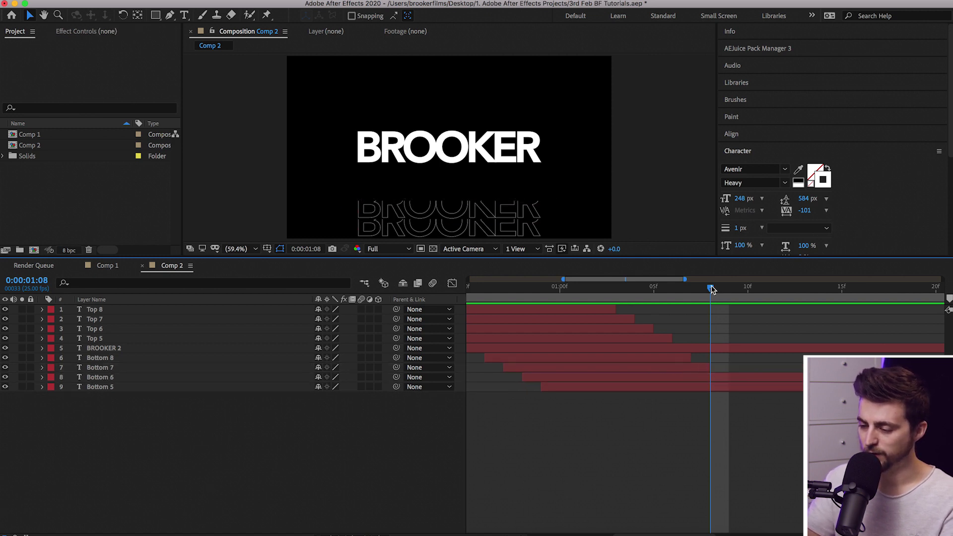
left_click_drag(711, 289, 728, 288)
left_click(714, 379)
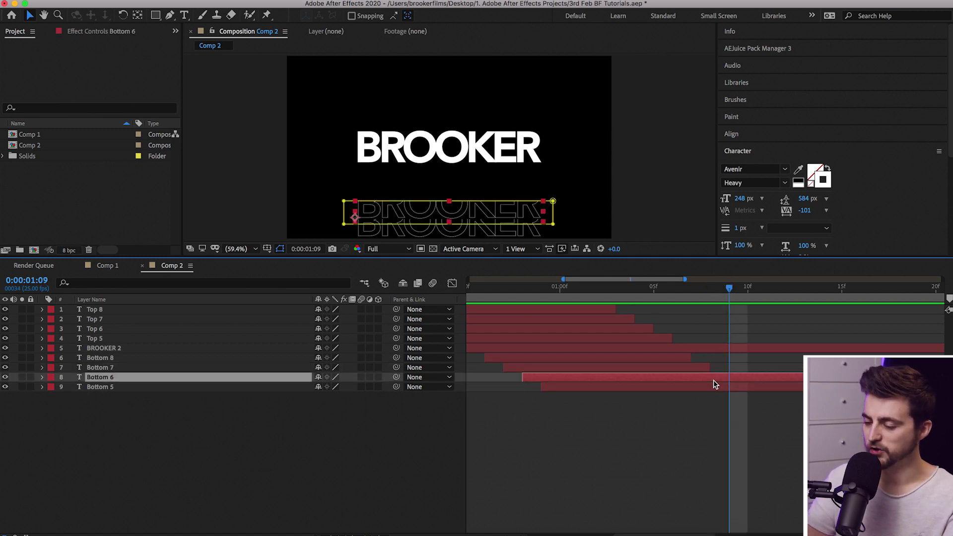
key("alt+]")
key("super+shift+a")
Split the Bottom 5 layer at 0:00:01:10 and delete the part after that time
left_click(734, 388)
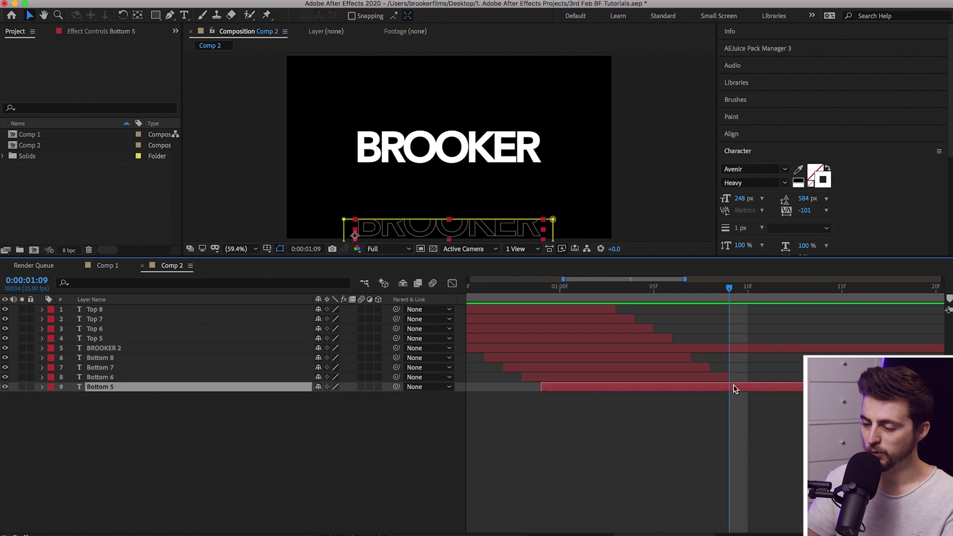
left_click(743, 294)
key("super+shift+d")
key("Return")
key("BackSpace")
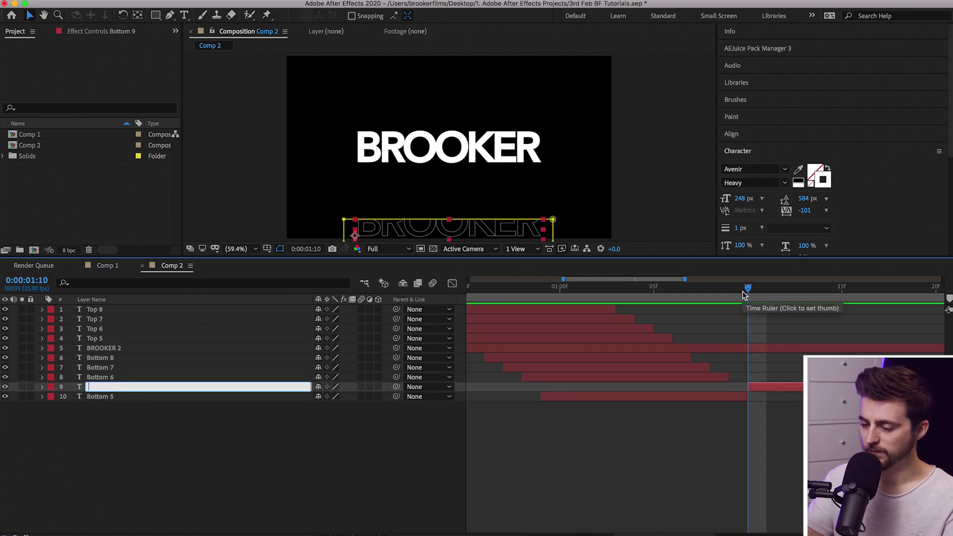
type("BROOKER")
left_click(796, 445)
left_click(778, 388)
key("Delete")
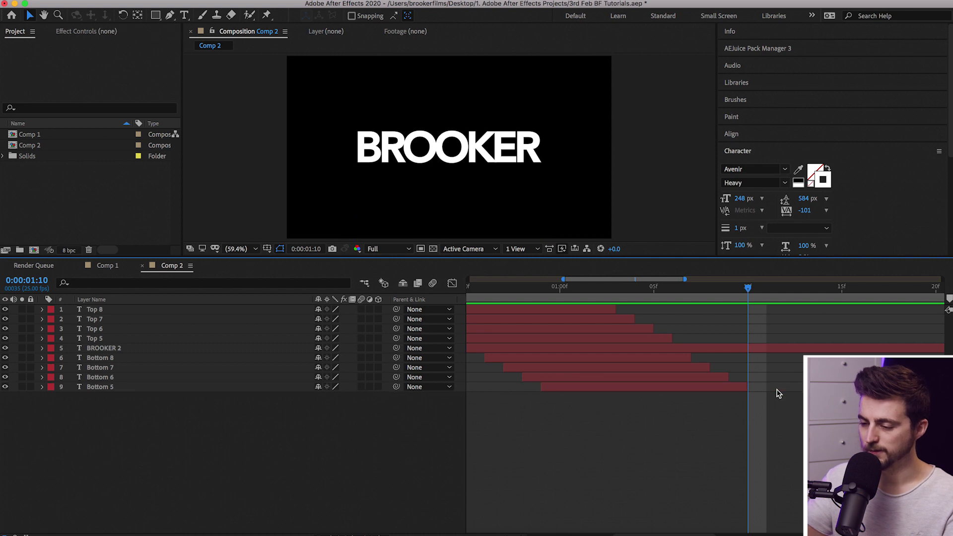
Preview the rows appearing and disappearing, first from 0:00:00:11 and again from the start of Comp 2
key("minus")
key("minus")
key("minus")
left_click_drag(635, 288, 523, 290)
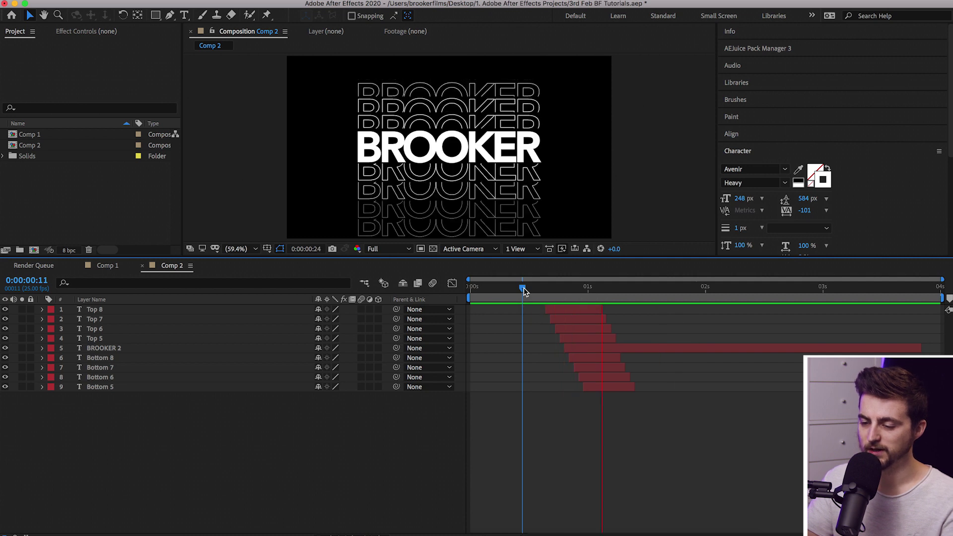
key("space")
key("space")
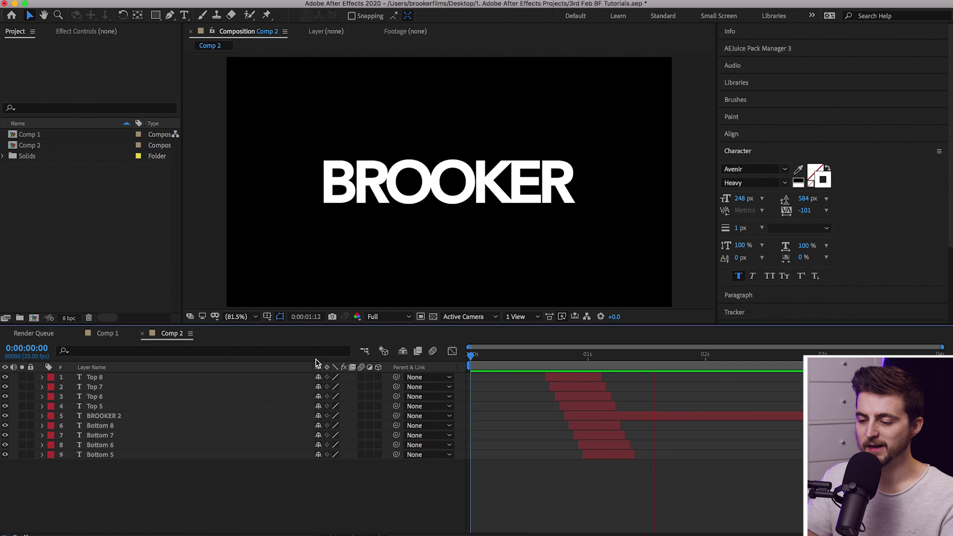
key("space")
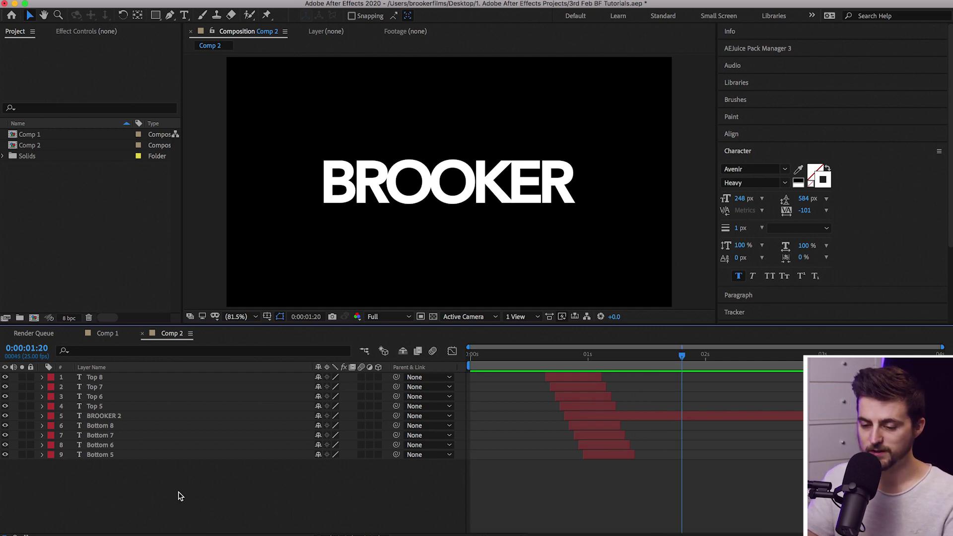
Pre-compose all nine text layers into Pre-comp 1, moving all attributes into the new composition
left_click_drag(179, 496, 103, 377)
right_click(102, 377)
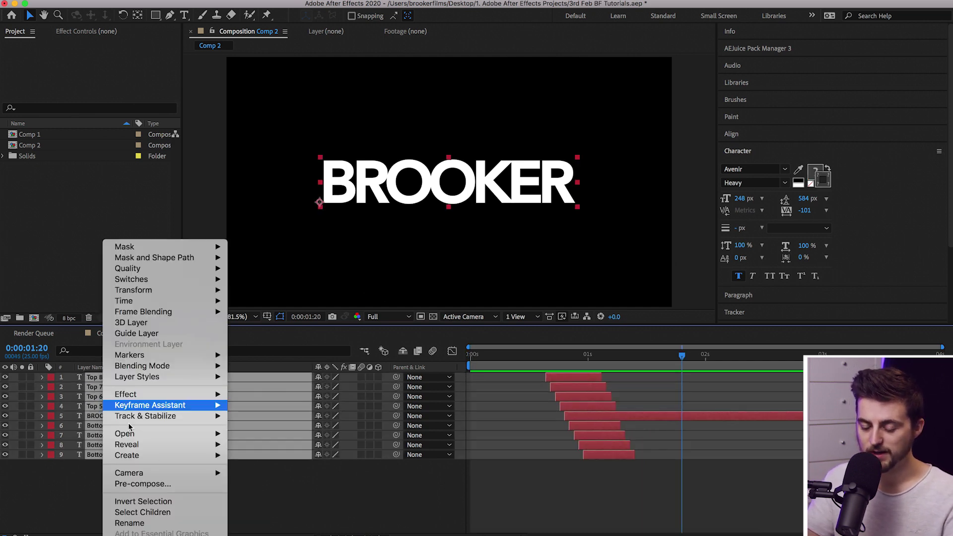
left_click(178, 484)
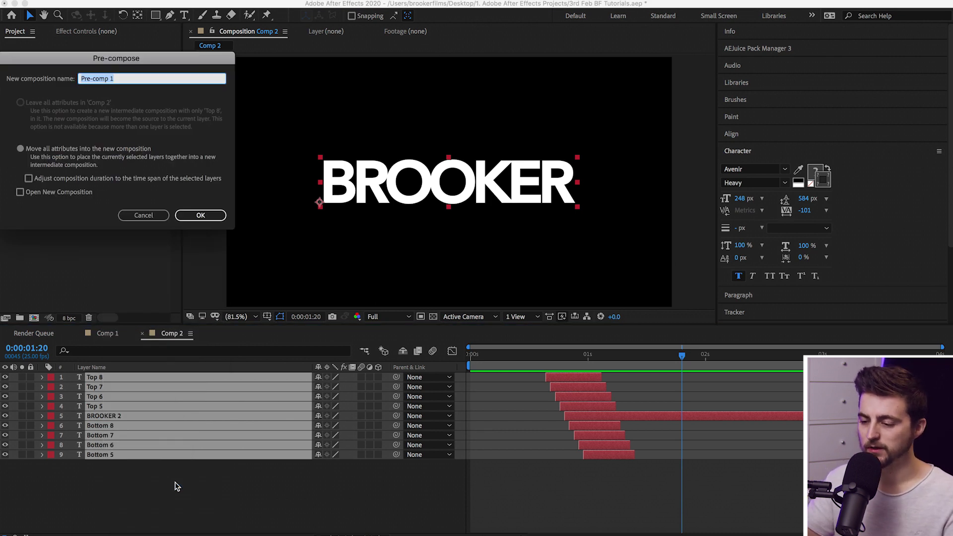
key("Return")
Split Pre-comp 1 at 0:00:00:15, delete the empty first part and move the remaining part to the start of the timeline
left_click_drag(634, 367, 542, 370)
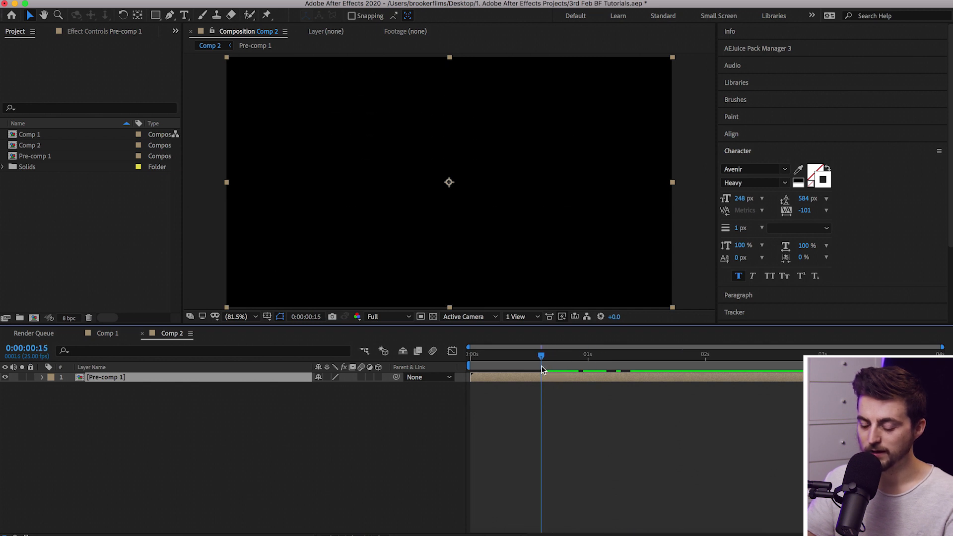
key("ctrl+shift+d")
left_click(531, 385)
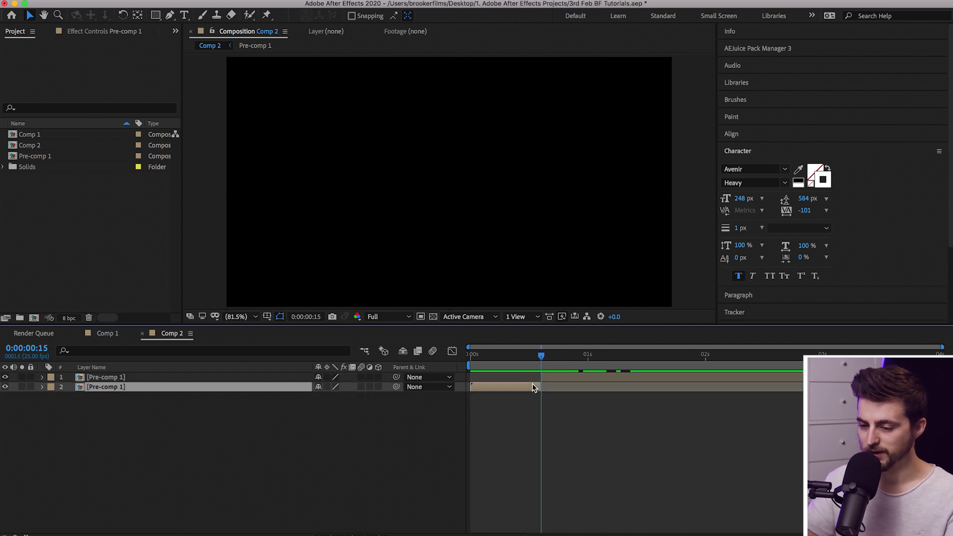
key("Delete")
left_click_drag(569, 385, 511, 379)
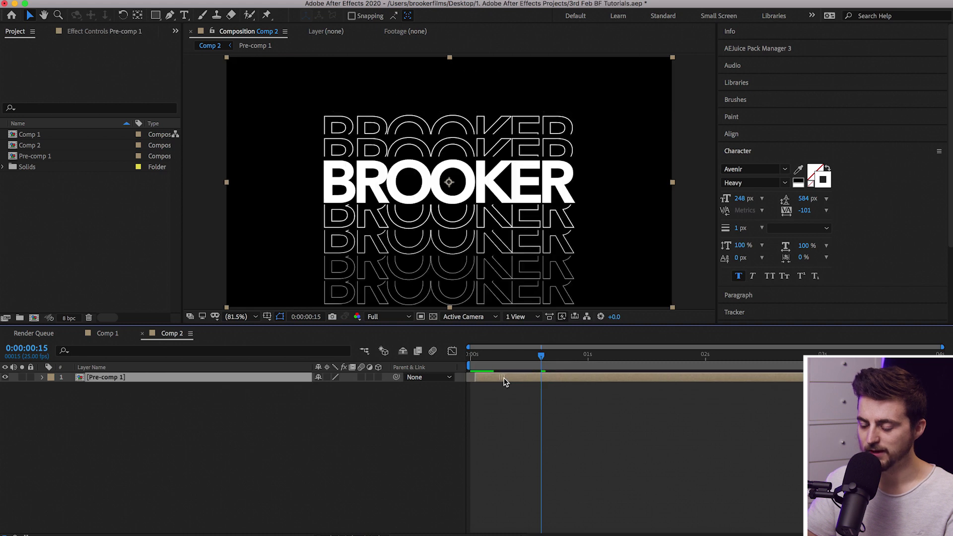
Preview the repositioned Pre-comp 1 animation from the start of the composition, replaying it once more
key("Home")
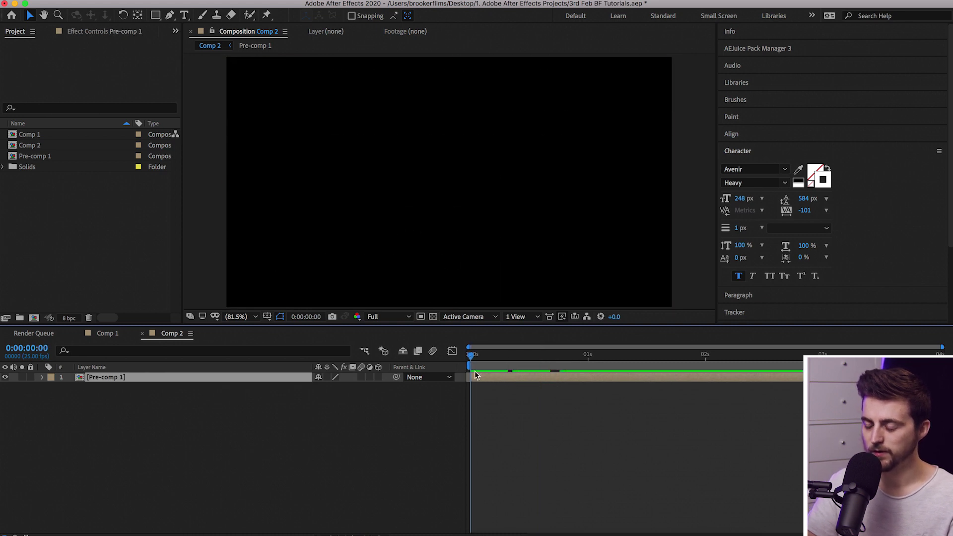
key("space")
key("space")
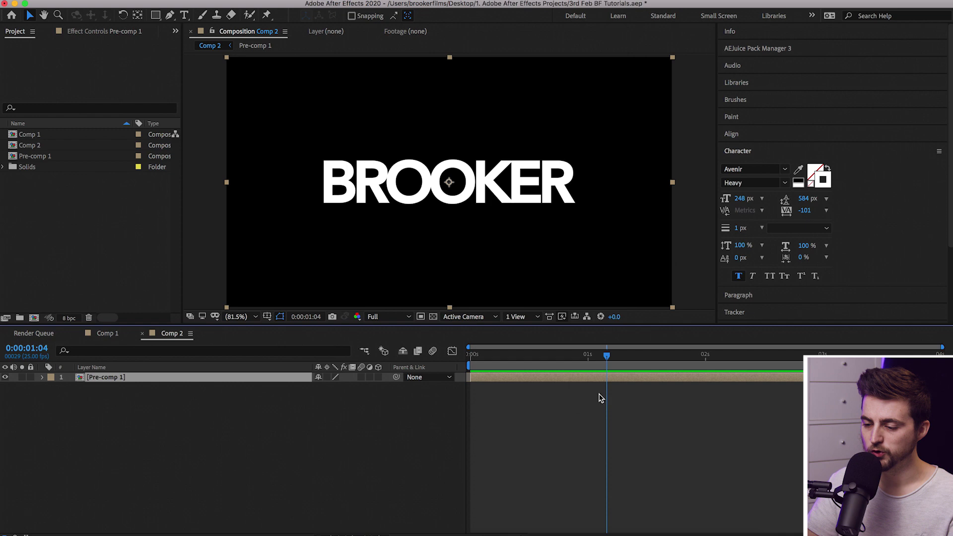
key("Home")
key("space")
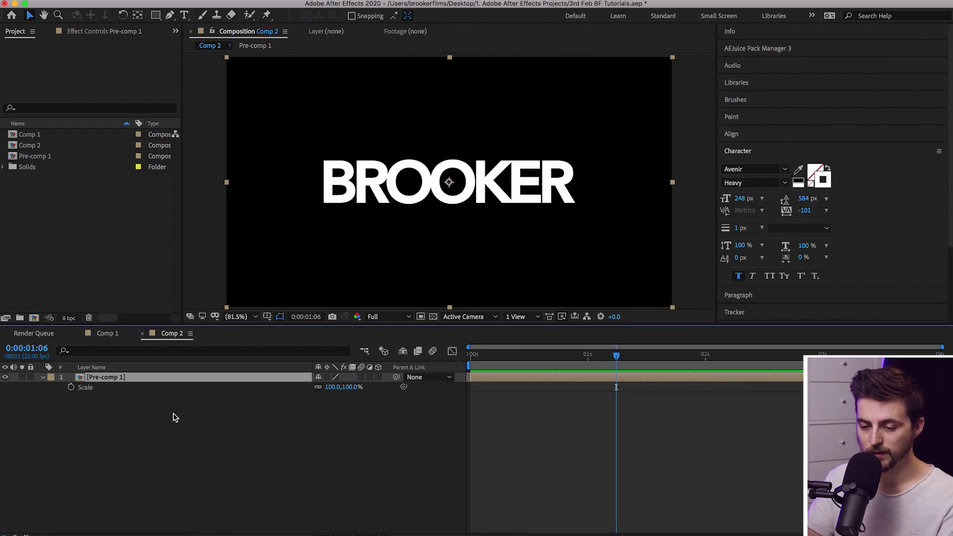
Keyframe the Scale of Pre-comp 1 from 80% at 0:00:00:00 to 100% at 0:00:01:06 and preview the growth
left_click(70, 388)
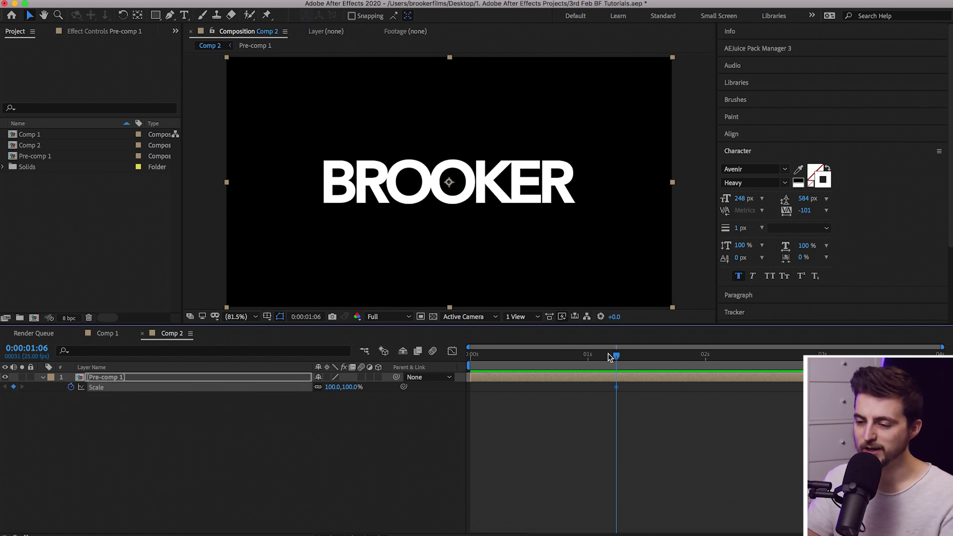
left_click_drag(609, 358, 449, 370)
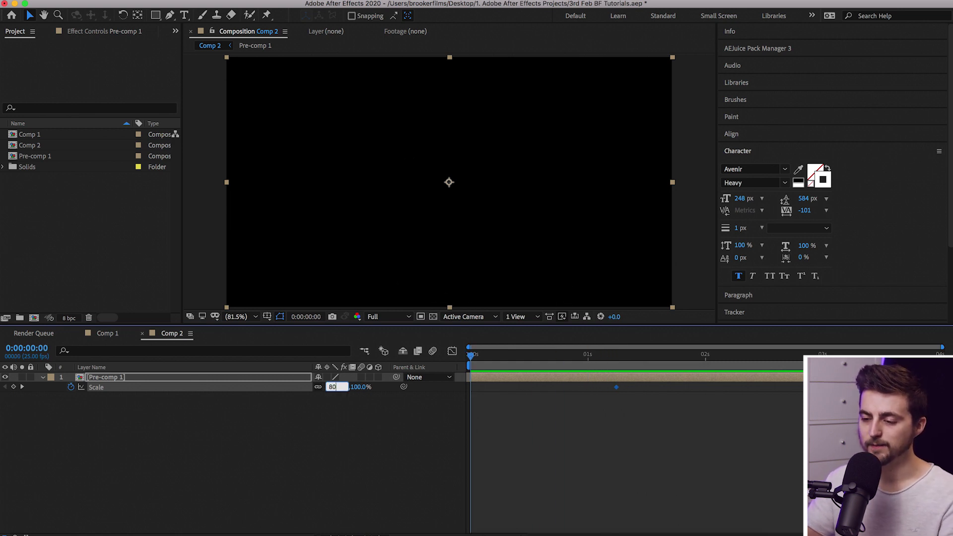
key("Return")
key("space")
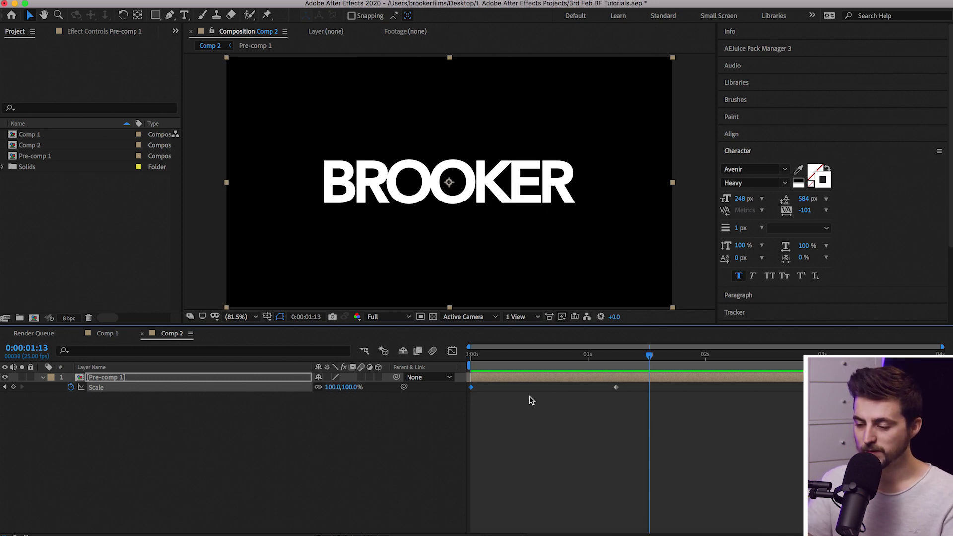
Move the 100% Scale keyframe to just past the 3-second mark and preview the slower growth from the start
left_click_drag(617, 387, 850, 388)
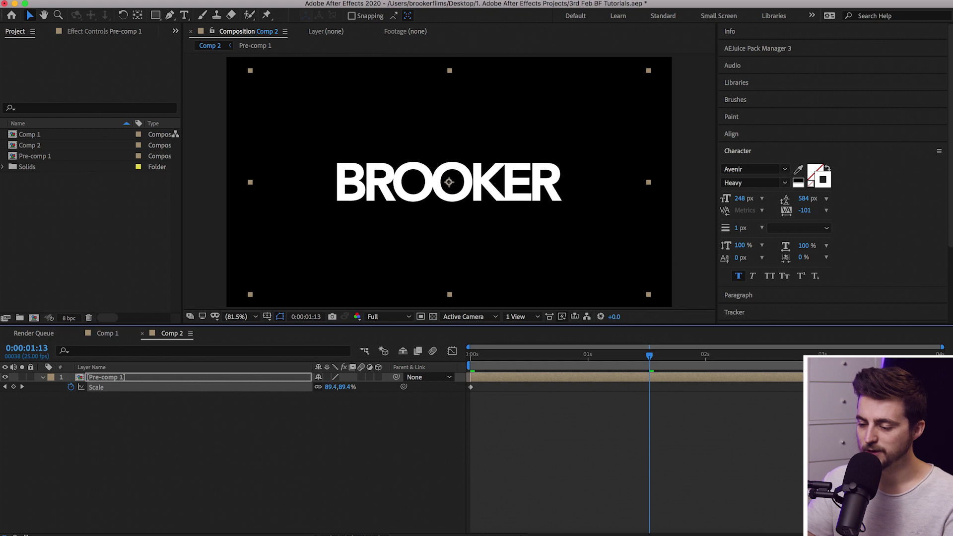
key("Home")
key("space")
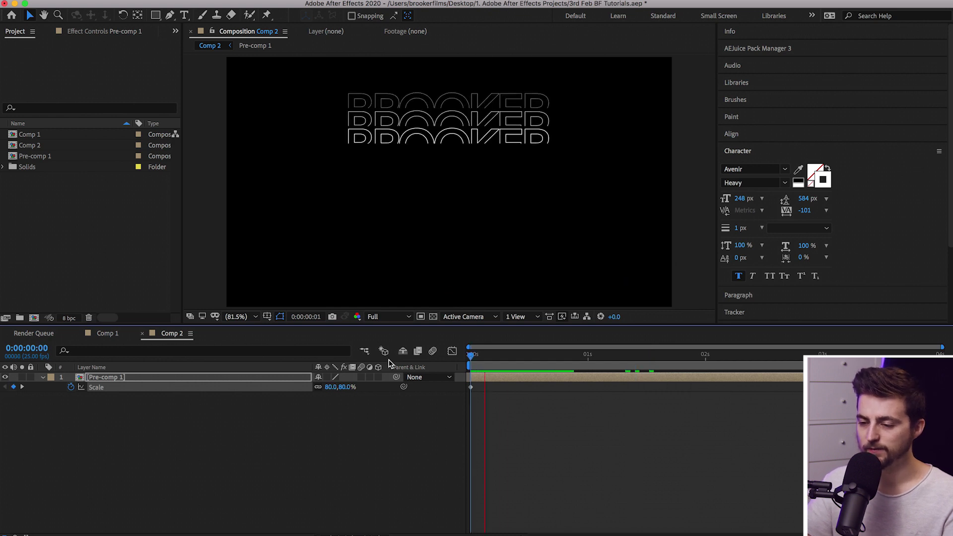
left_click(487, 380)
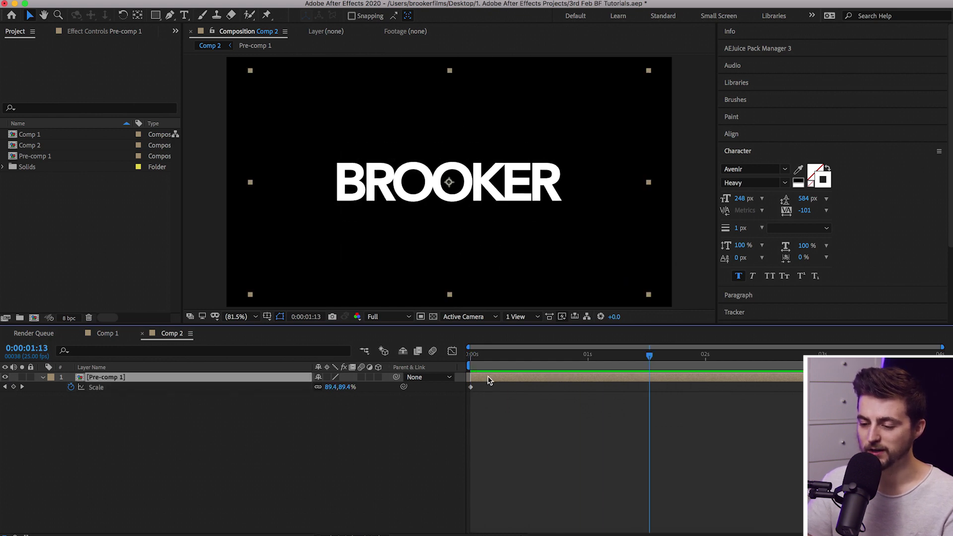